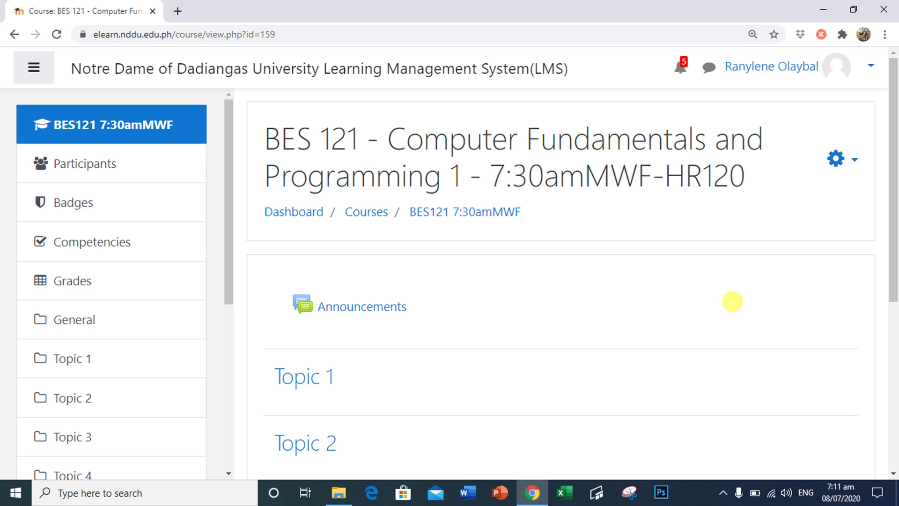
Step: Open Gradebook setup for the BES 121 course from the course administration menu
left_click(854, 161)
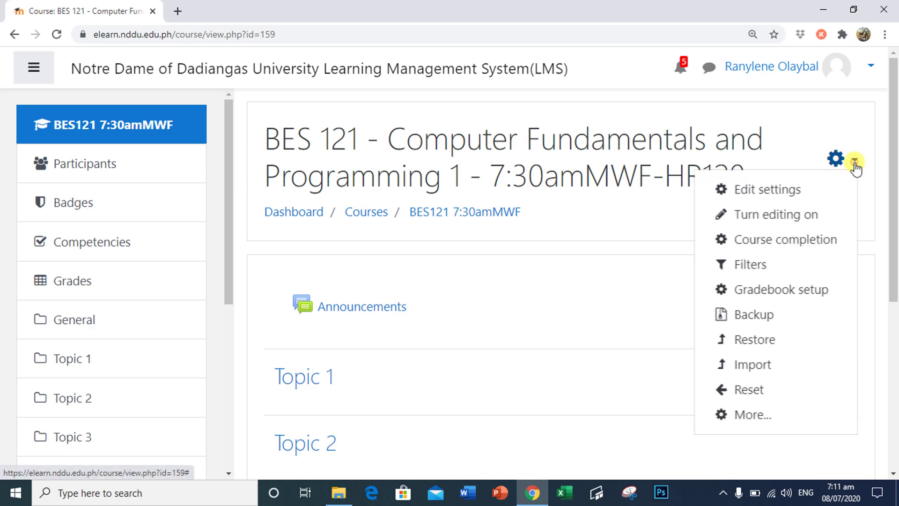
left_click(799, 291)
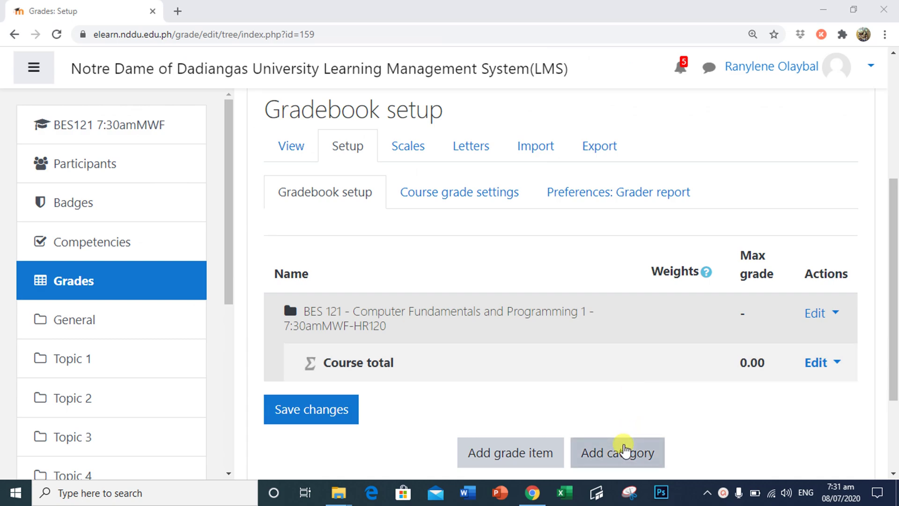
Step: Create an 'Assignments' grade category aggregated by simple weighted mean of grades
left_click(624, 448)
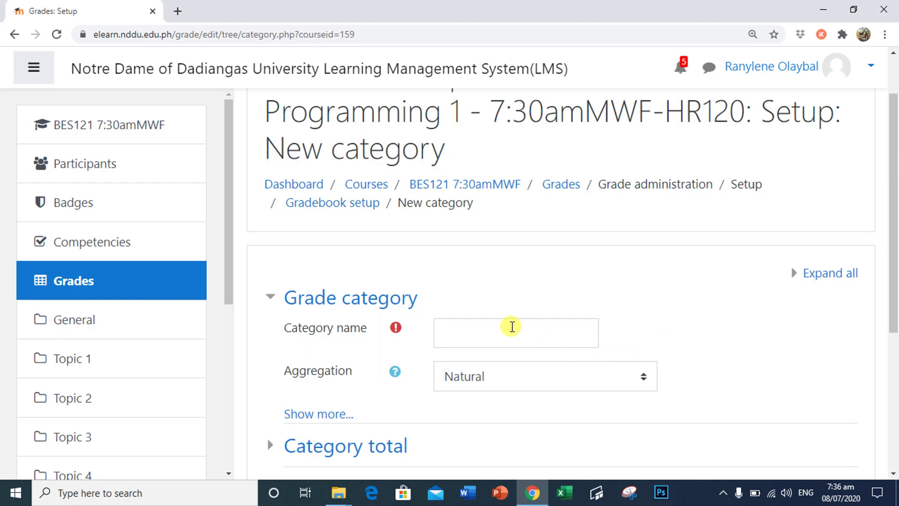
left_click(512, 327)
type("Assignments")
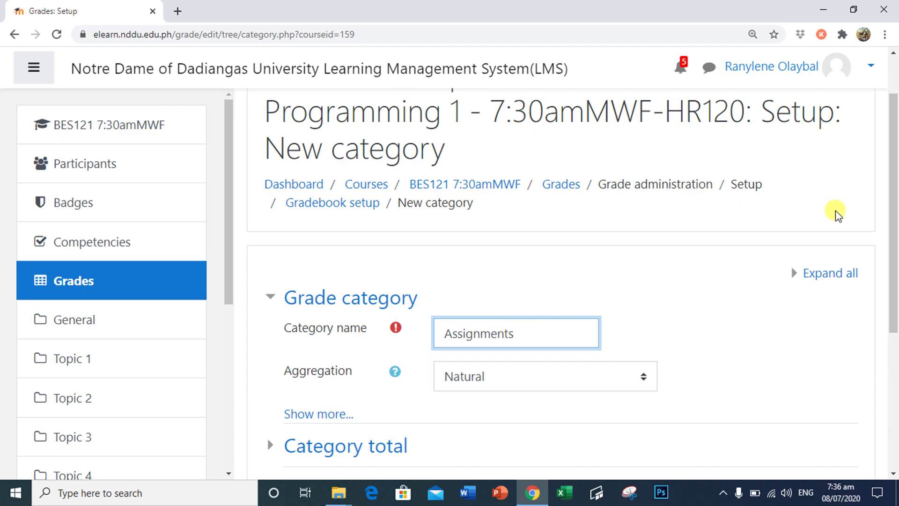
left_click_drag(893, 213, 845, 261)
left_click(640, 308)
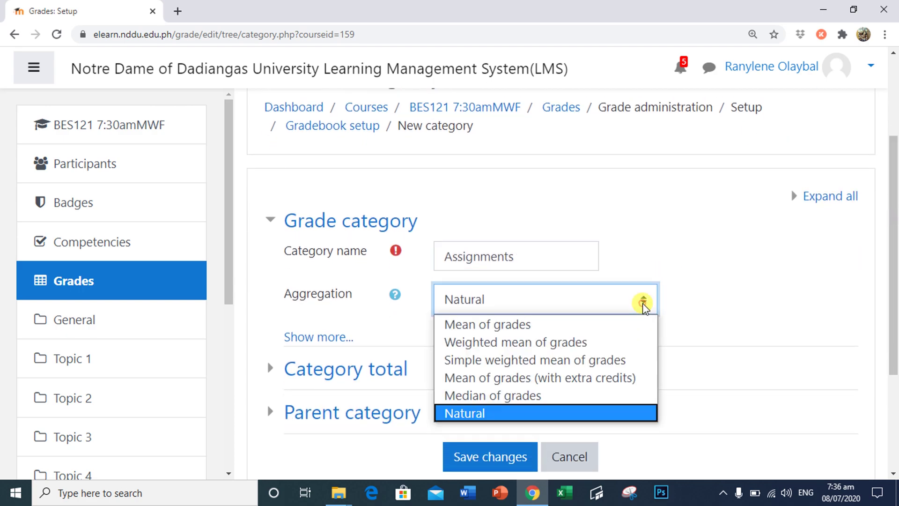
left_click(609, 361)
left_click_drag(892, 225, 893, 287)
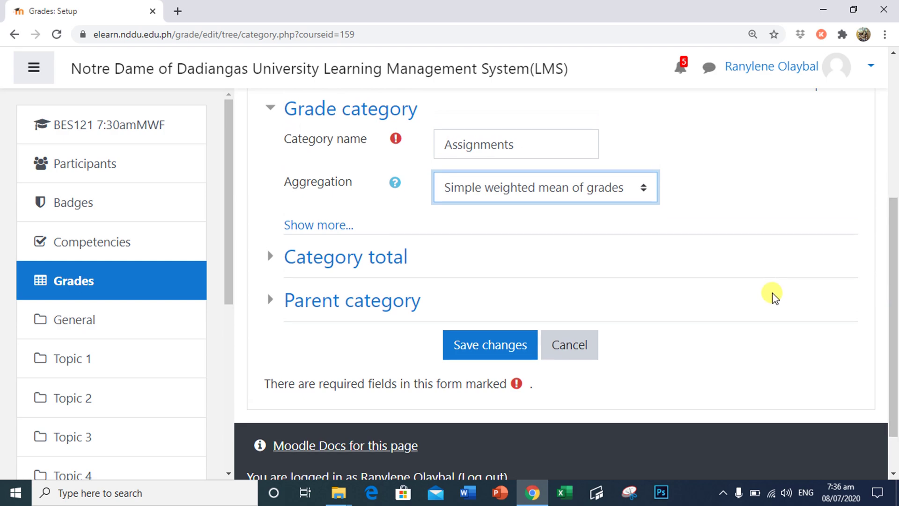
left_click(508, 345)
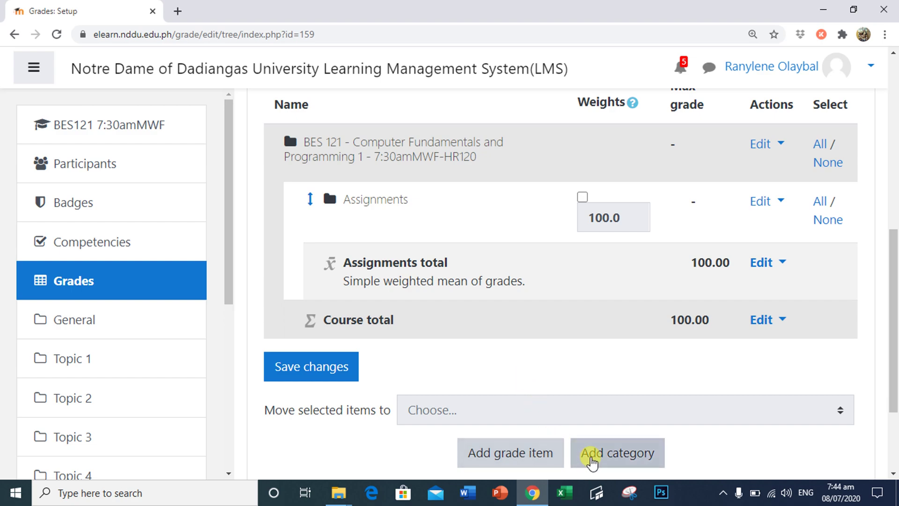
Step: Create a 'Recitations / Seatworks' grade category using simple weighted mean of grades
left_click(592, 461)
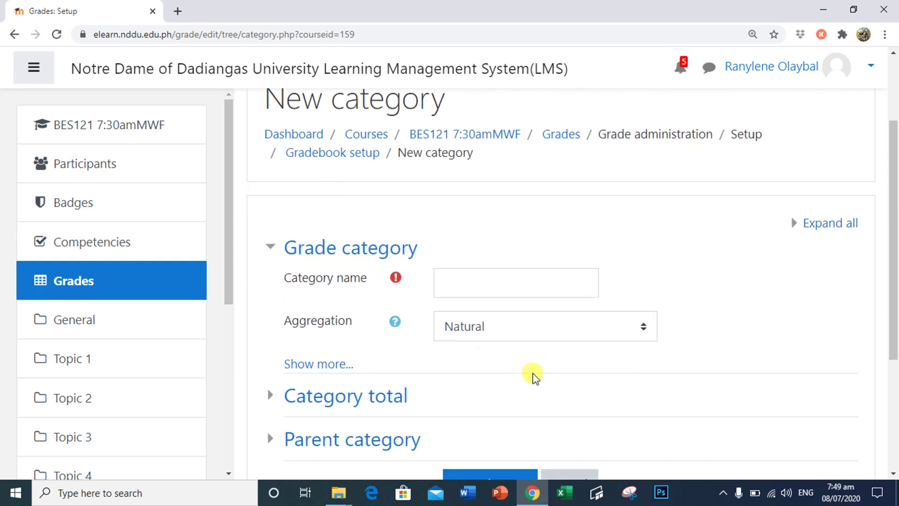
scroll(515, 323, "down", 1)
left_click(507, 265)
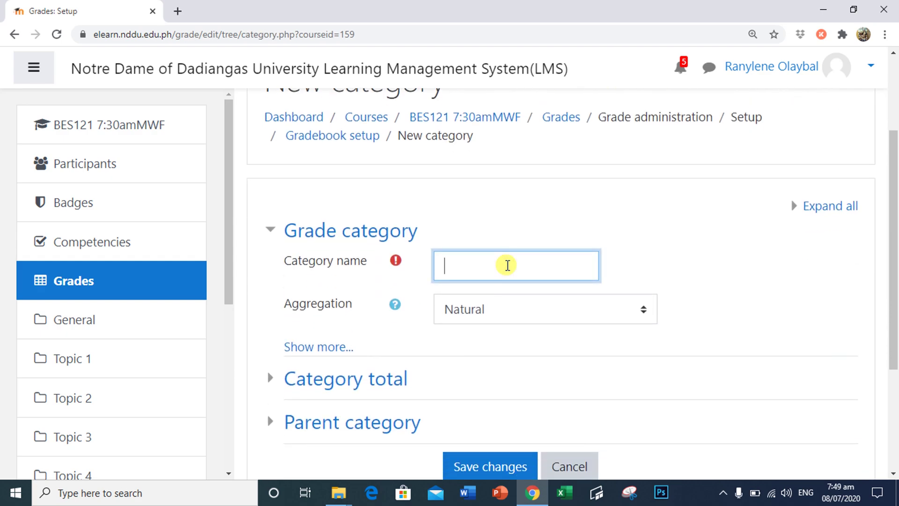
type("Recitations / Se")
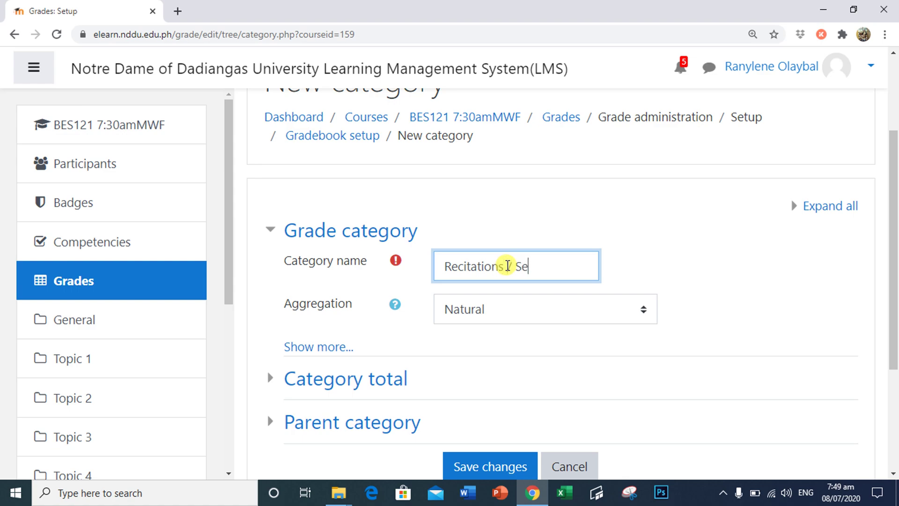
type("atworks")
left_click(568, 309)
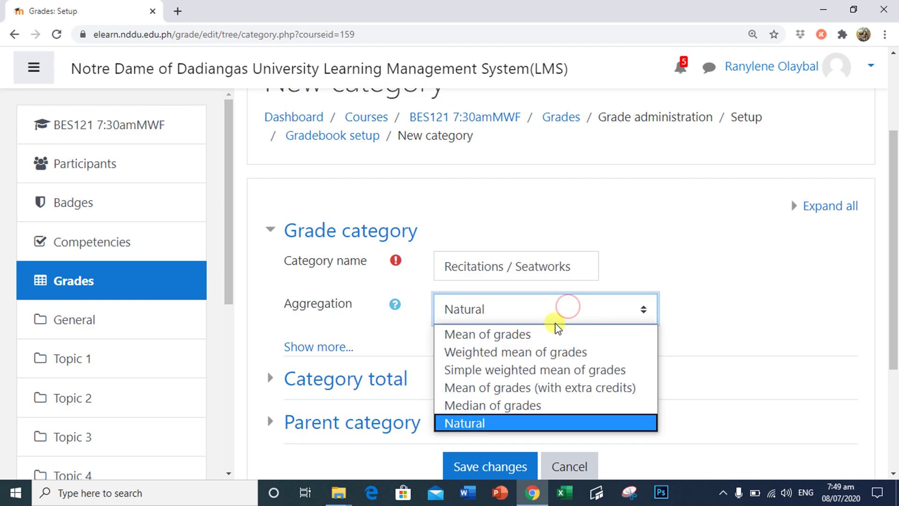
left_click(549, 370)
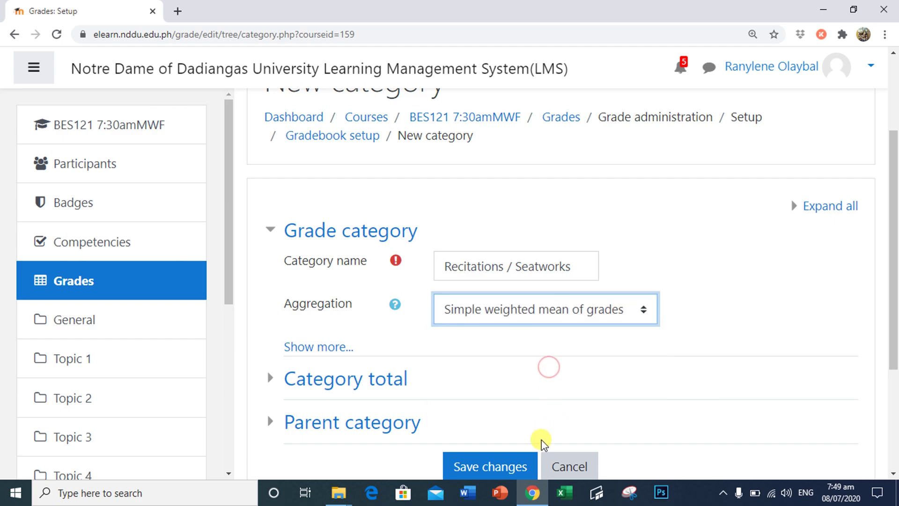
left_click(505, 467)
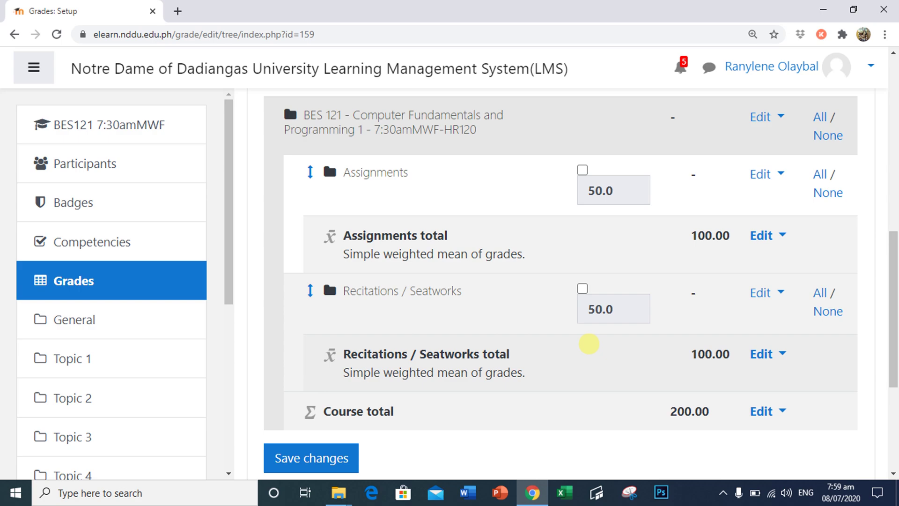
Step: Scroll through the gradebook setup tree to review the categories, each weighted 25.0
scroll(588, 344, "down", 3)
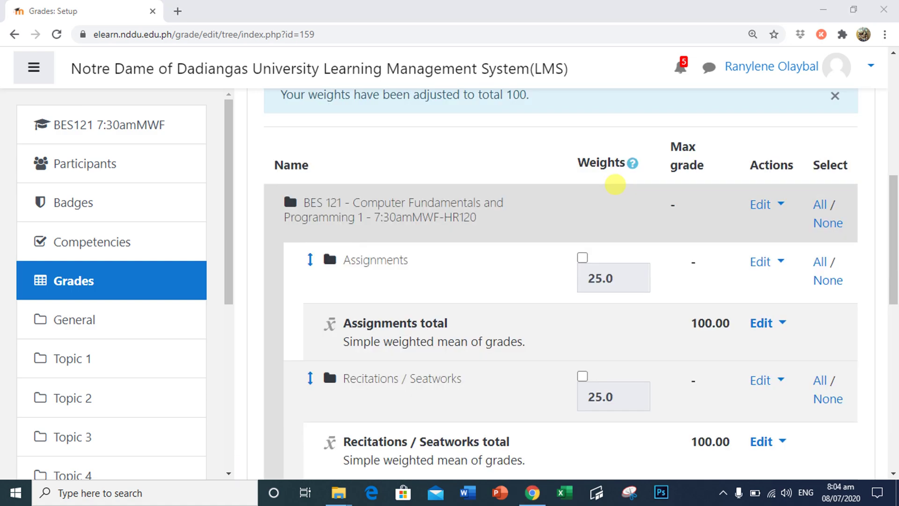
scroll(615, 185, "down", 7)
scroll(616, 186, "down", 2)
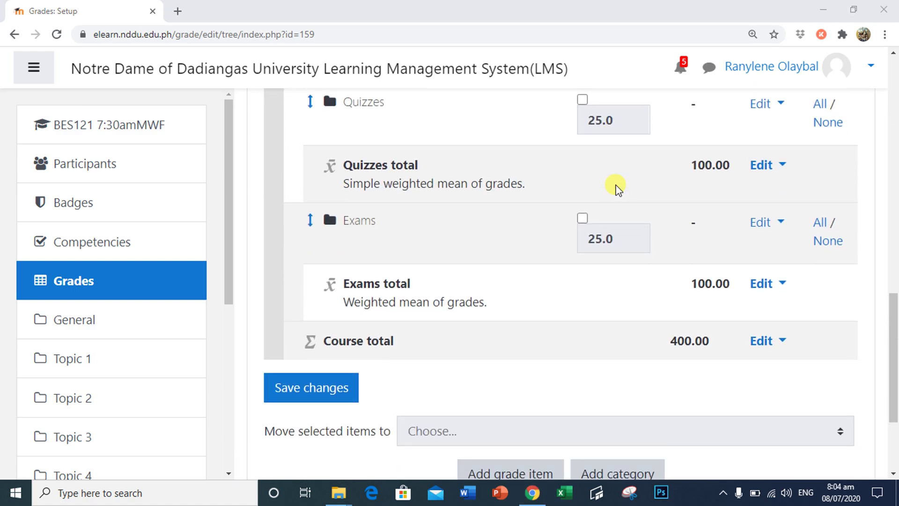
scroll(617, 186, "up", 7)
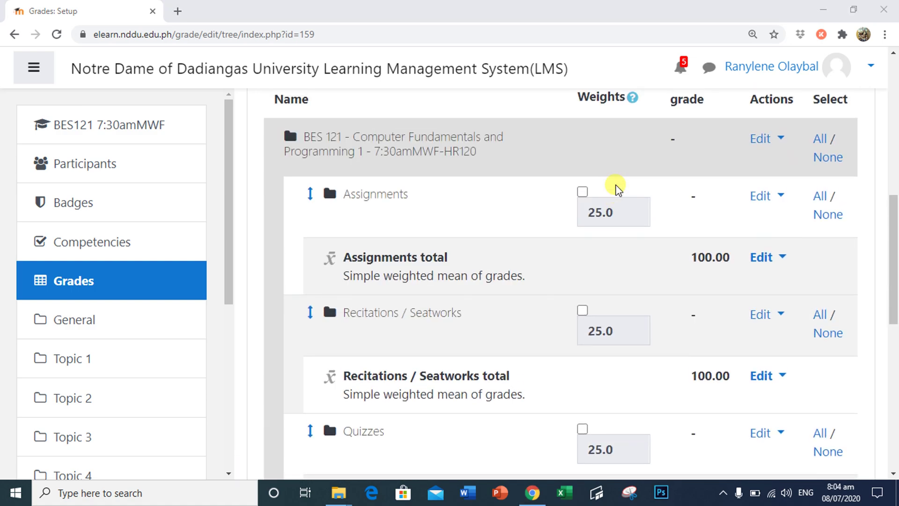
scroll(616, 187, "up", 1)
scroll(615, 186, "down", 1)
scroll(615, 186, "down", 1)
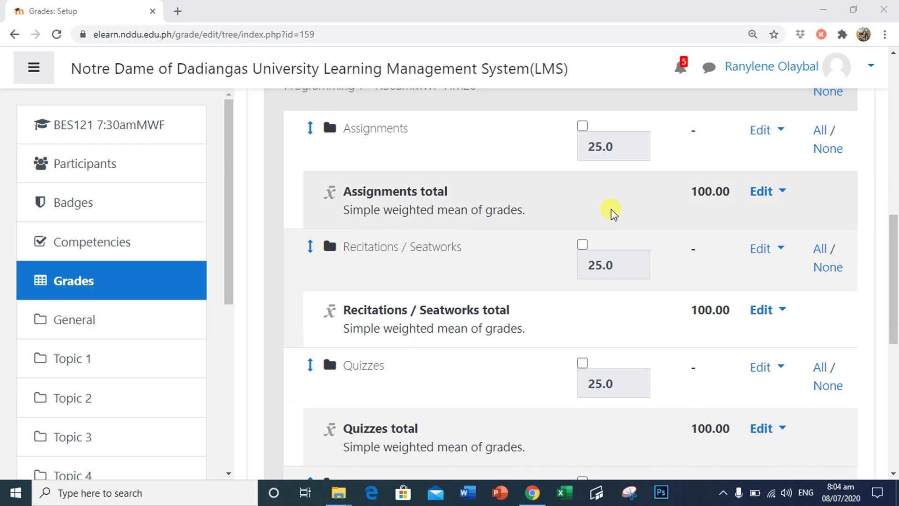
scroll(613, 214, "up", 1)
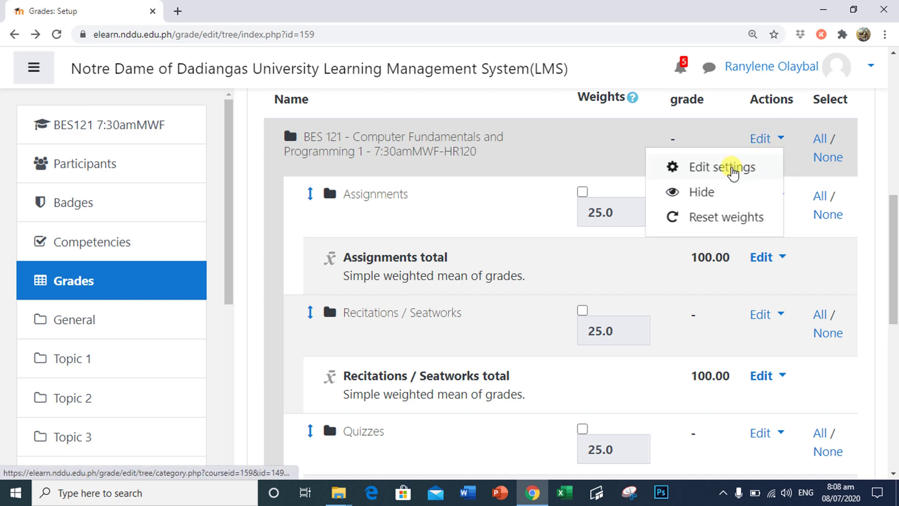
Step: Change the course category's aggregation from Natural to Weighted mean of grades
left_click(733, 173)
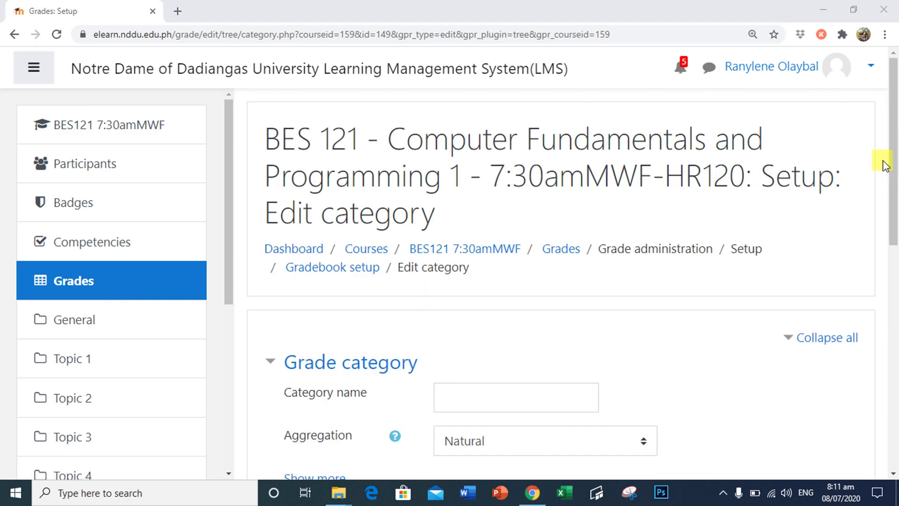
left_click_drag(894, 167, 869, 235)
left_click(653, 265)
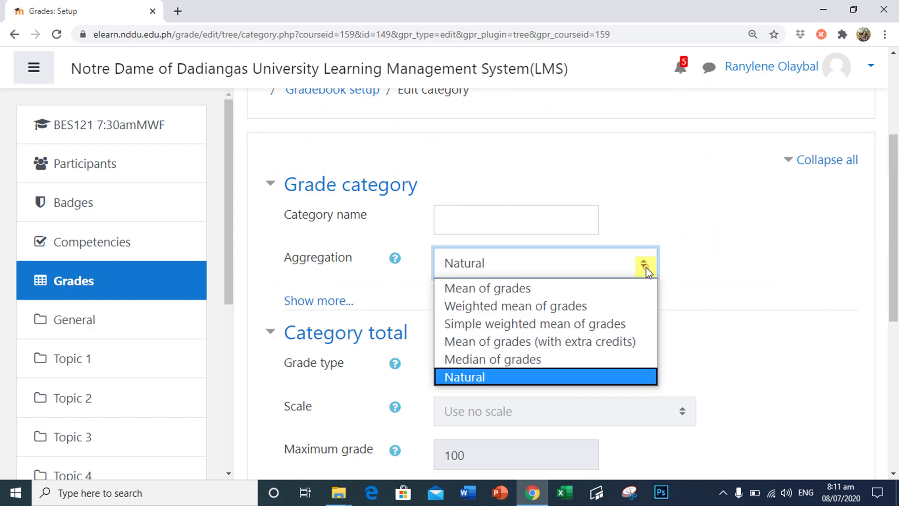
left_click(589, 310)
scroll(509, 450, "down", 1)
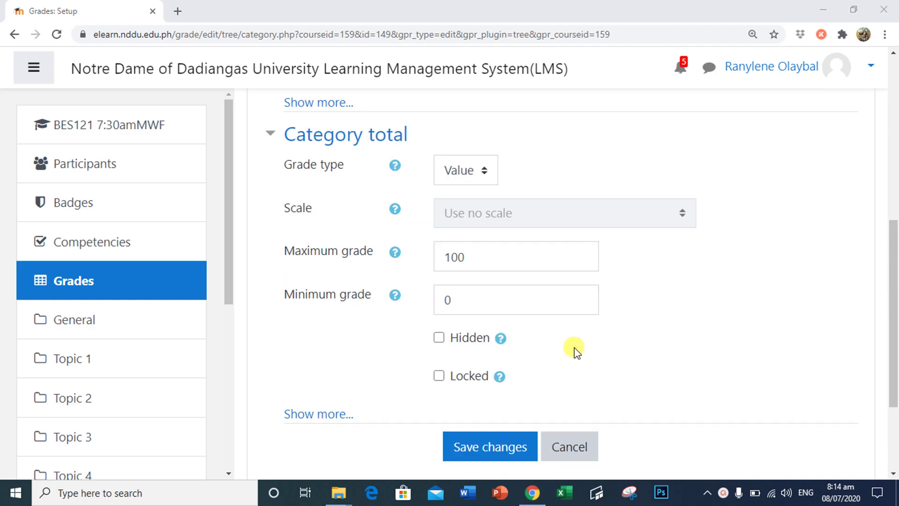
Step: Save the weighted-mean aggregation, then weight Assignments 10 and Recitations / Seatworks 20
left_click(486, 450)
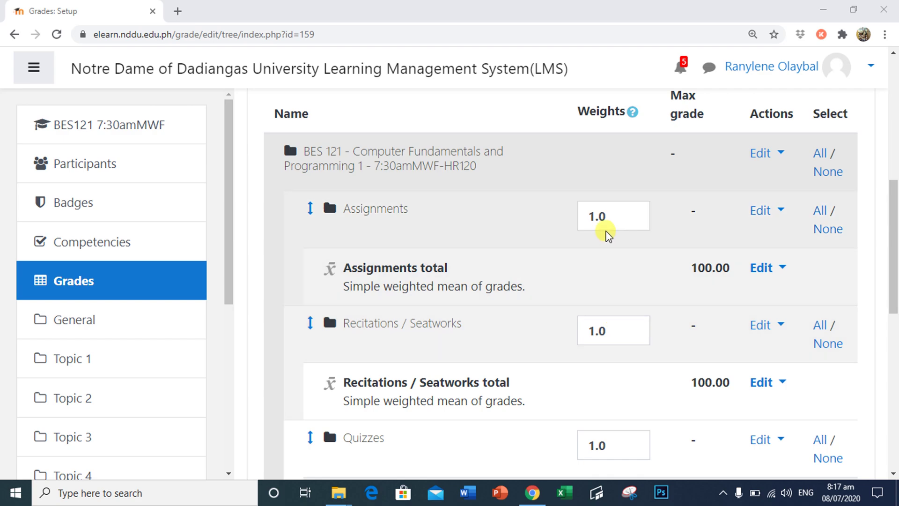
double_click(602, 218)
type("10")
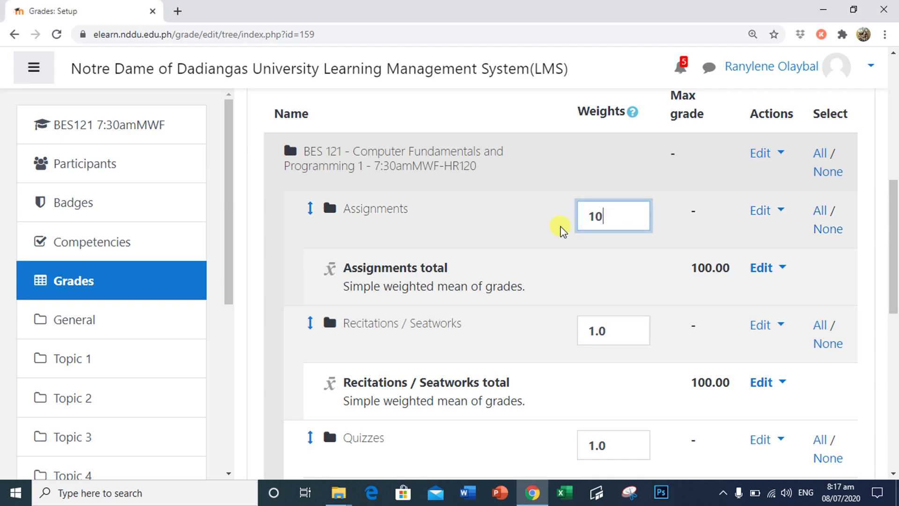
double_click(595, 330)
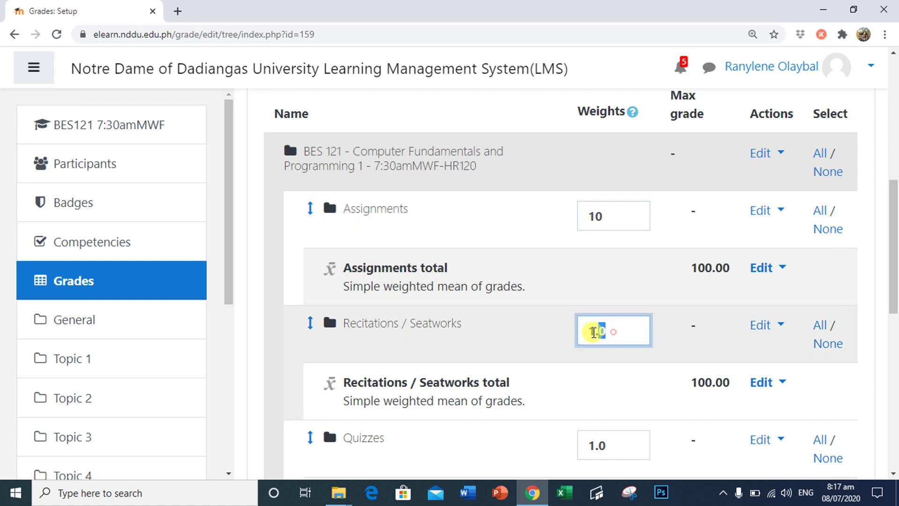
type("20")
Step: Weight Quizzes 30 and Exams 40, and save the category weights
scroll(604, 344, "down", 3)
left_click(614, 314)
left_click_drag(614, 313, 572, 311)
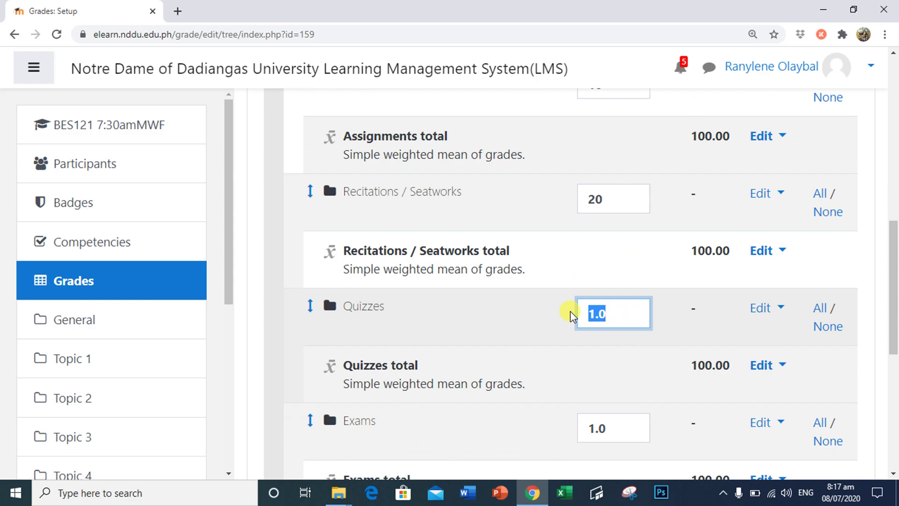
type("30")
scroll(568, 311, "down", 3)
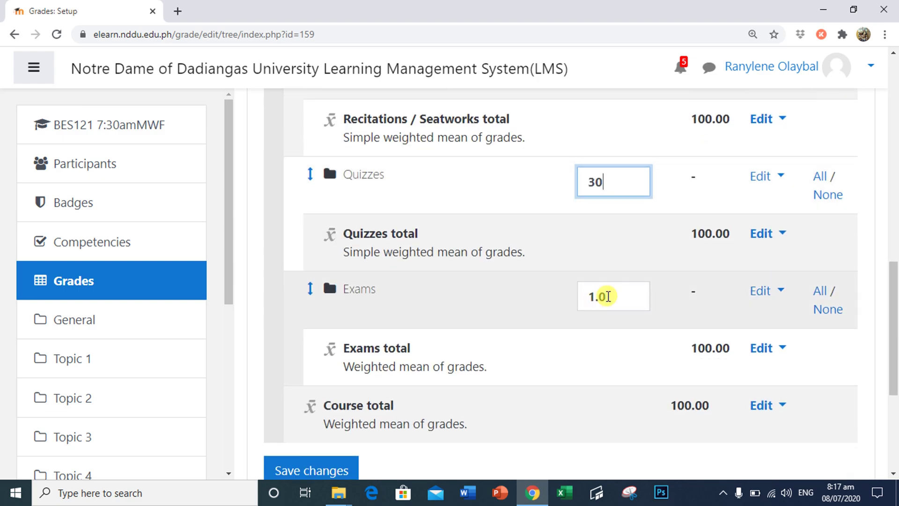
left_click_drag(609, 295, 546, 302)
type("40")
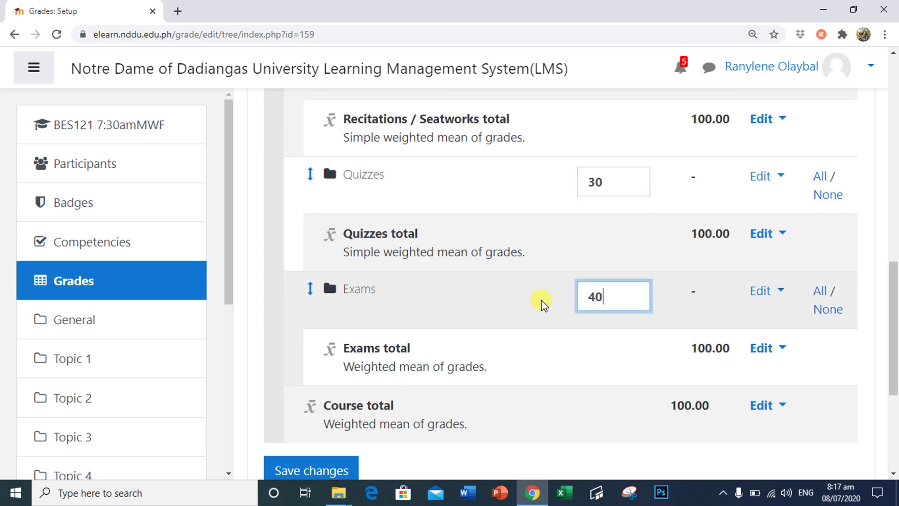
scroll(526, 326, "down", 1)
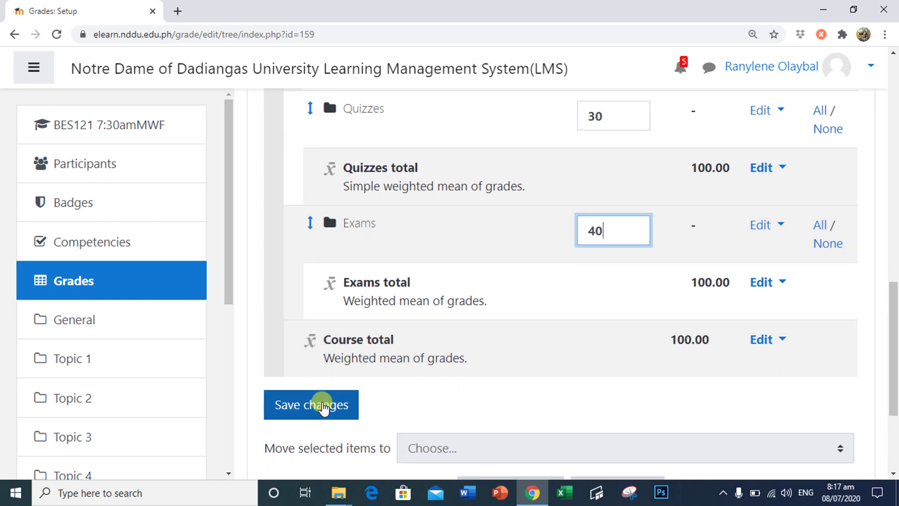
left_click(323, 406)
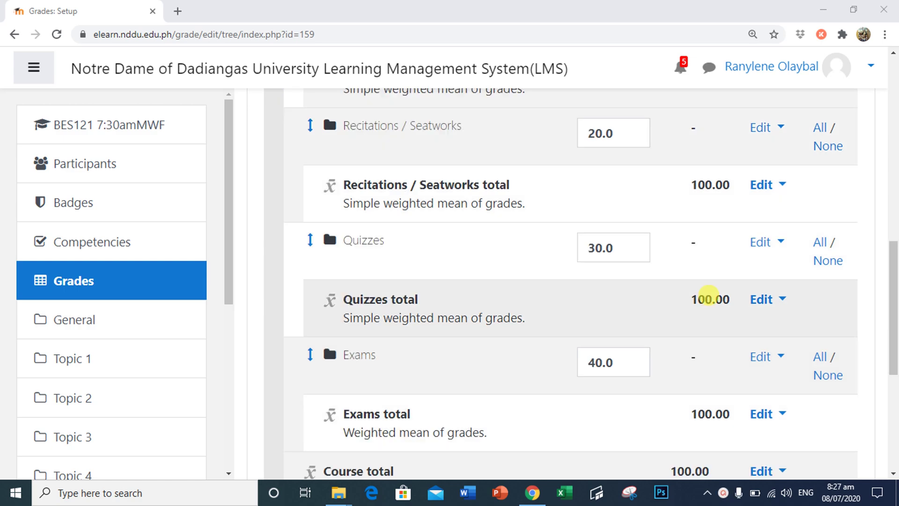
Step: Scroll to the bottom of the Gradebook setup page
scroll(709, 296, "down", 5)
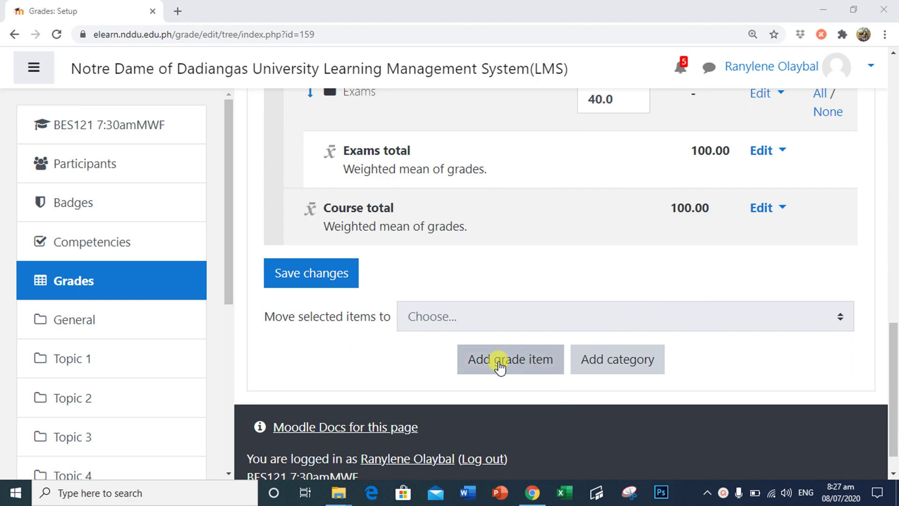
Step: Add a 'Recitation 1' grade item with maximum grade 10 under Recitations / Seatworks
left_click(501, 367)
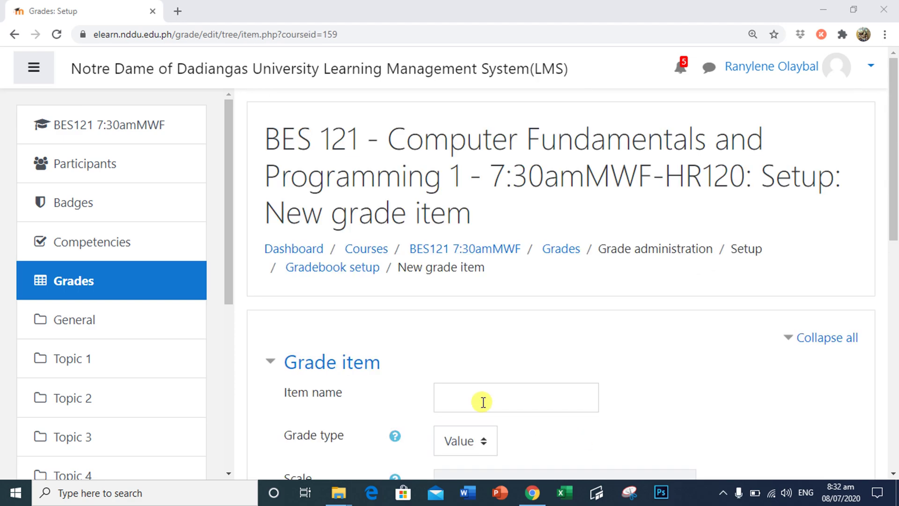
left_click(483, 401)
type("R")
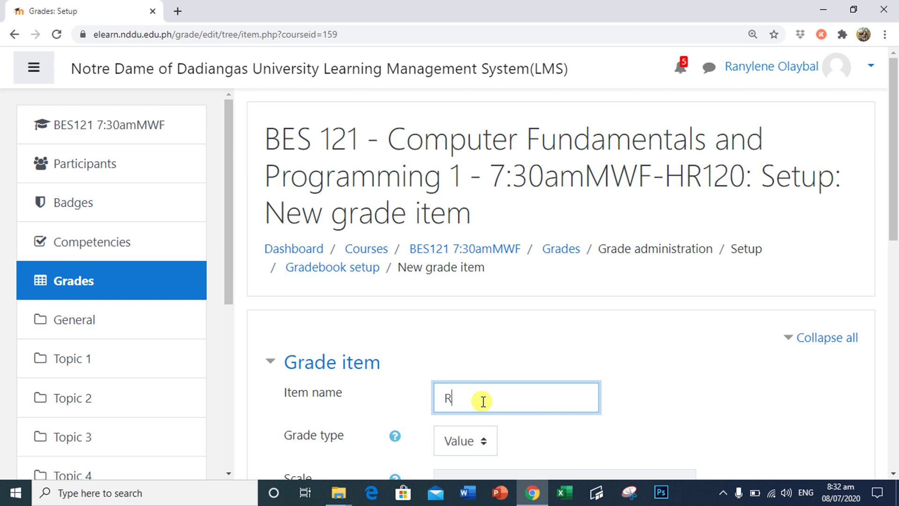
type("ecitation 1")
scroll(529, 397, "down", 4)
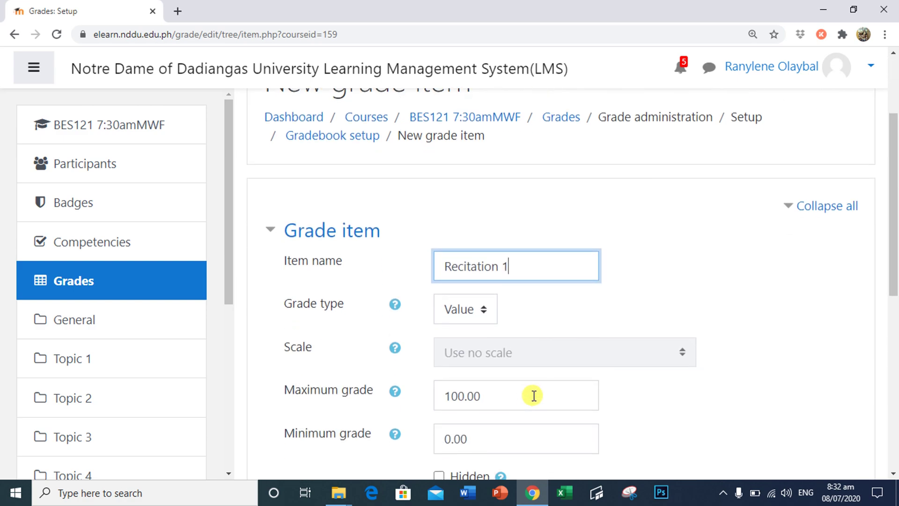
double_click(515, 328)
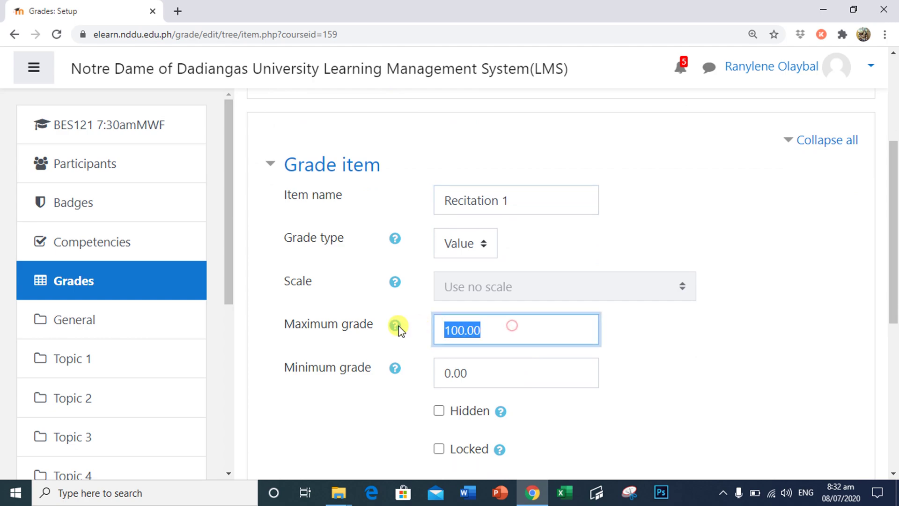
type("10")
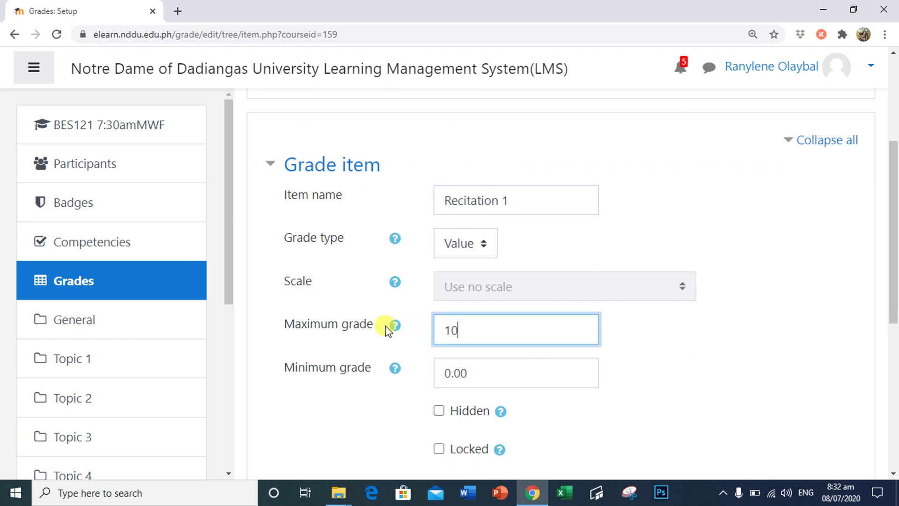
scroll(469, 304, "down", 7)
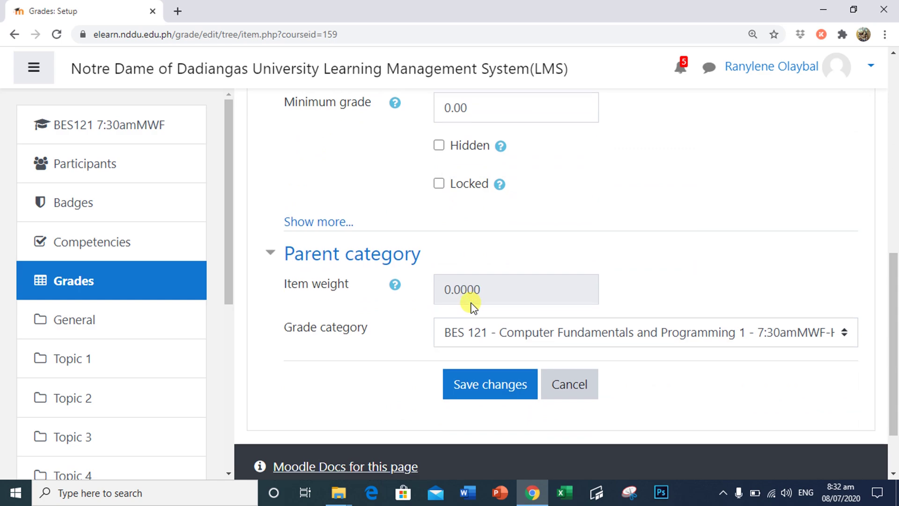
left_click(494, 267)
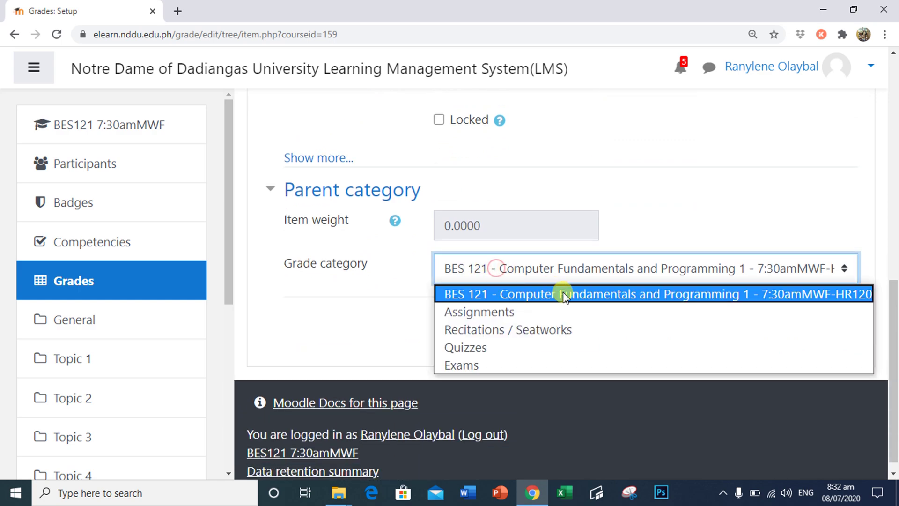
left_click(554, 330)
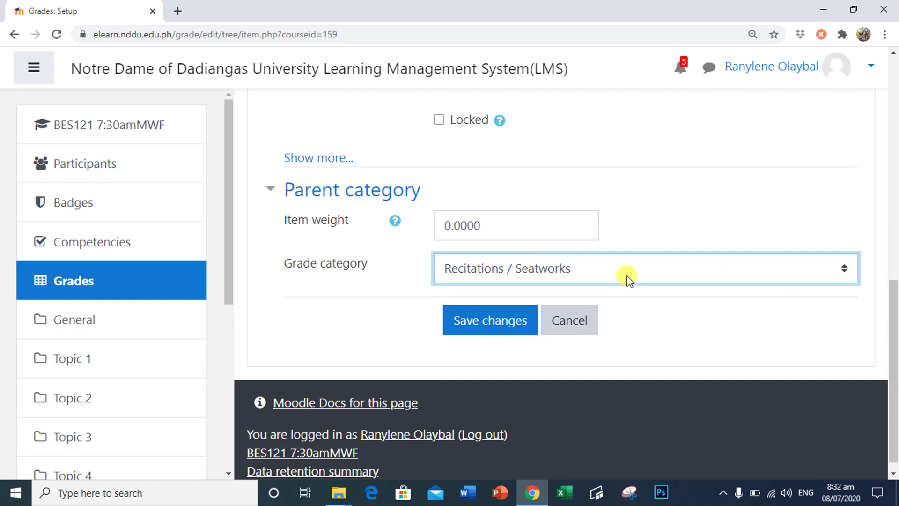
left_click(500, 321)
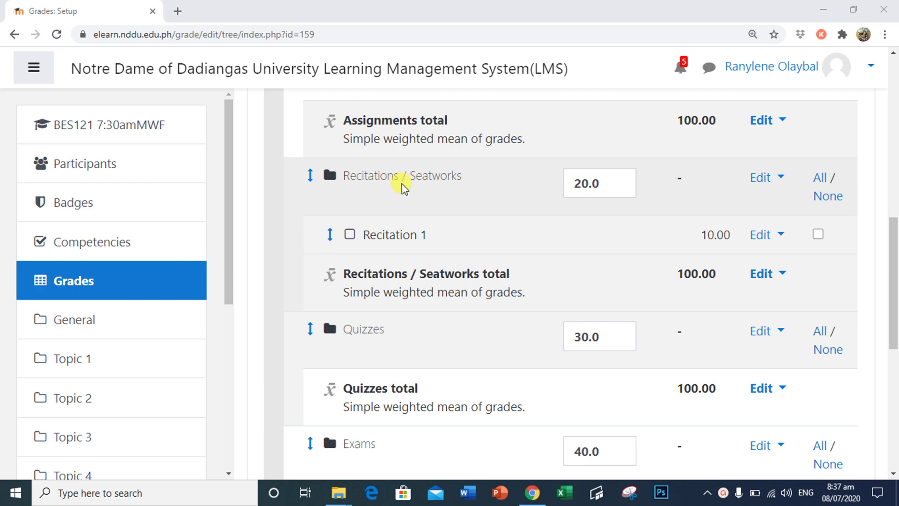
scroll(515, 267, "down", 3)
scroll(544, 274, "down", 3)
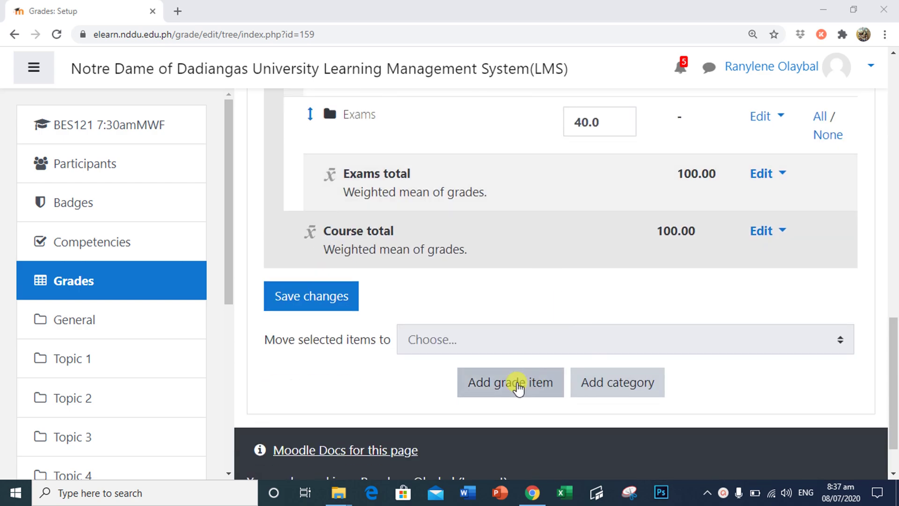
Step: Add a 'Reading Assignment' grade item with maximum grade 60 under the Assignments category
left_click(518, 387)
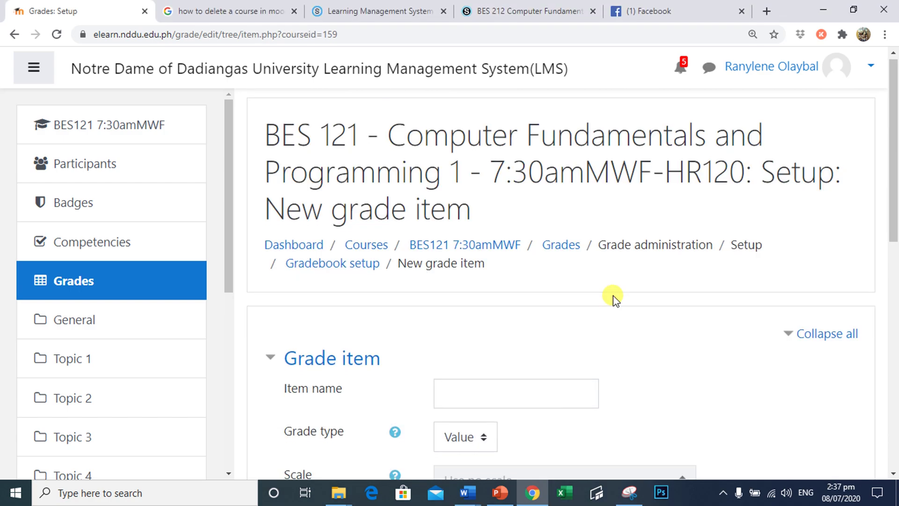
scroll(612, 297, "down", 1)
left_click(516, 326)
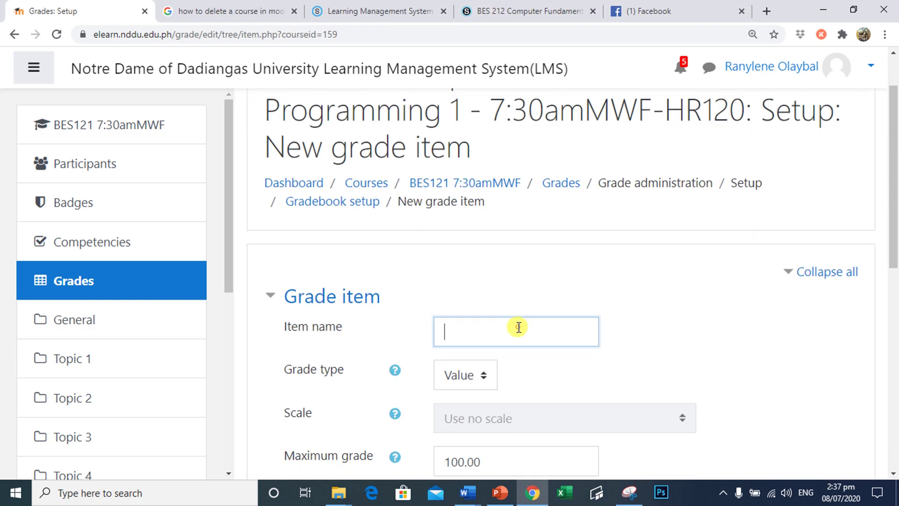
type("Readin")
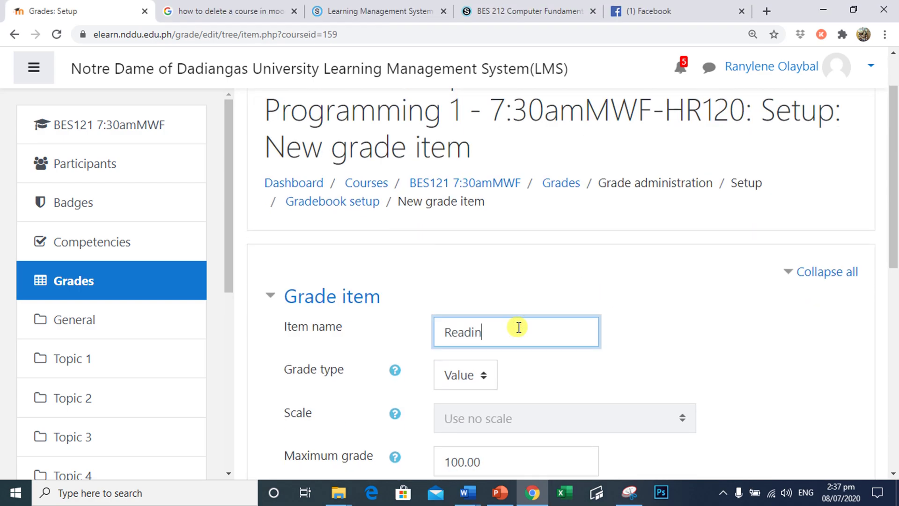
type("g Assignment")
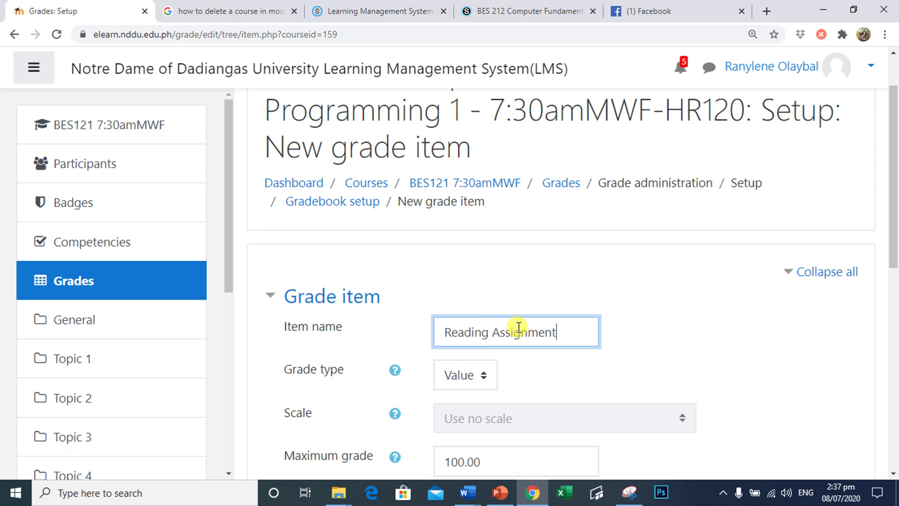
scroll(679, 336, "down", 3)
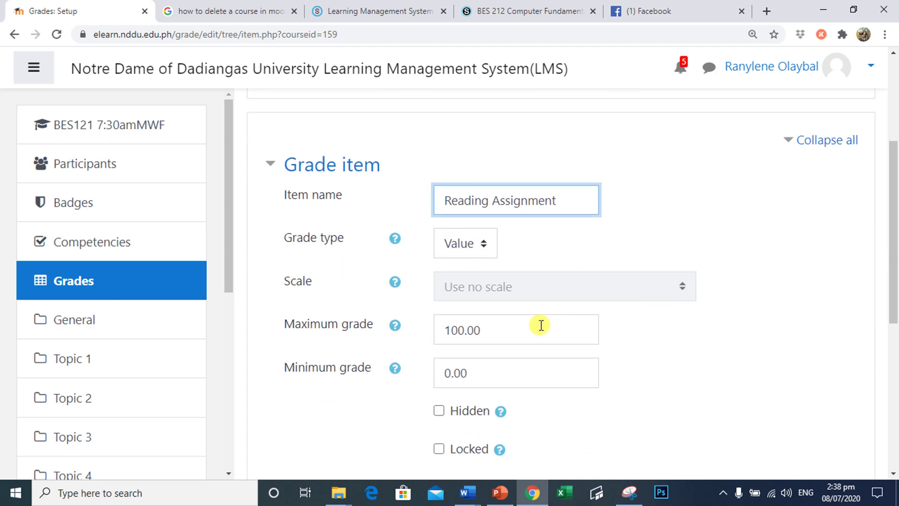
double_click(533, 328)
type("60")
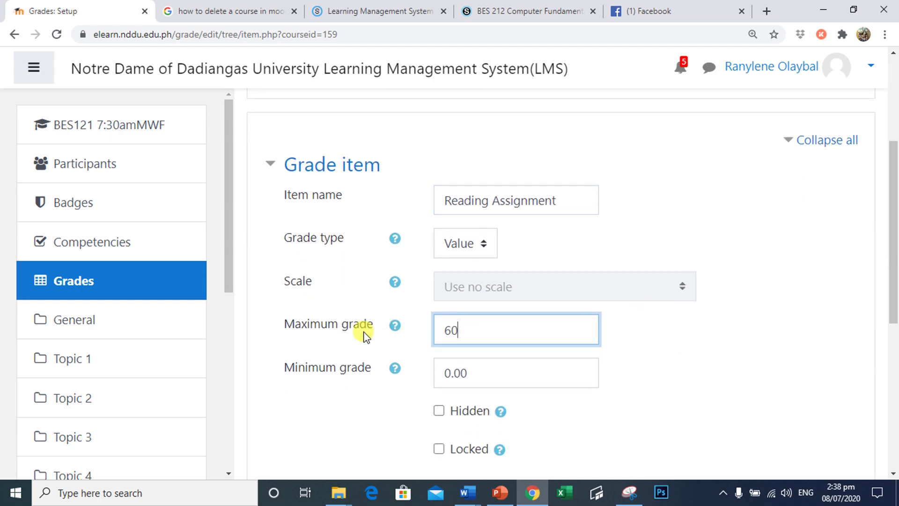
scroll(365, 334, "down", 7)
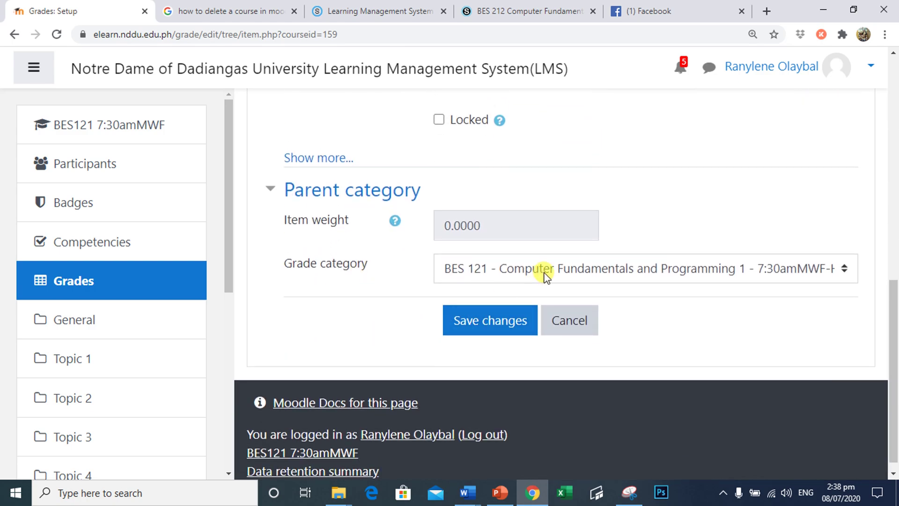
left_click(552, 271)
left_click(492, 312)
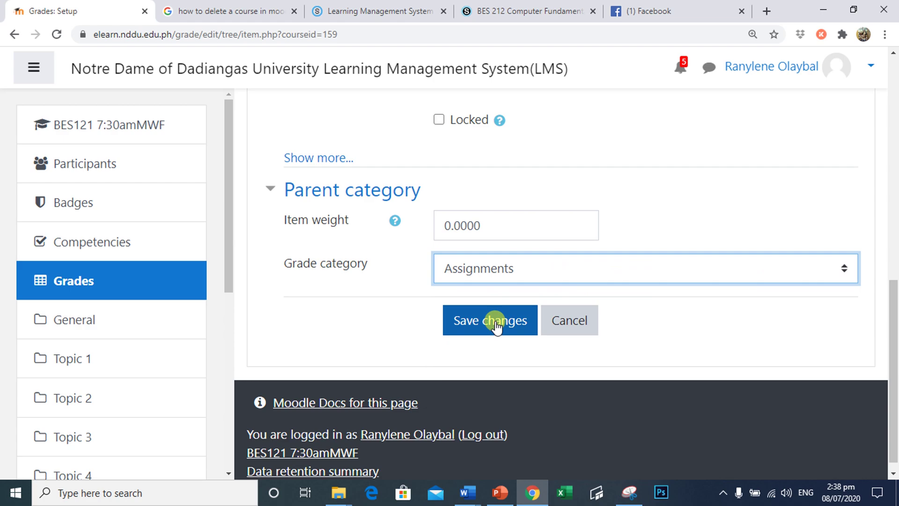
left_click(496, 326)
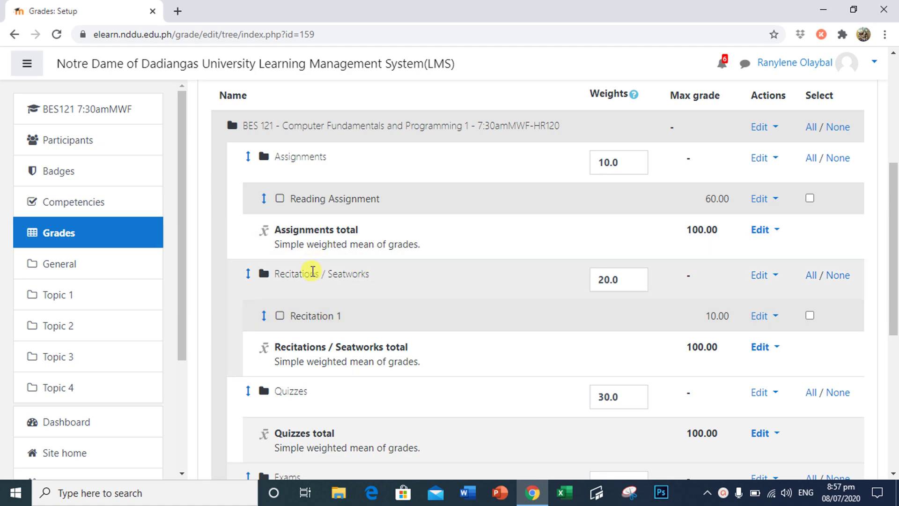
scroll(445, 297, "up", 4)
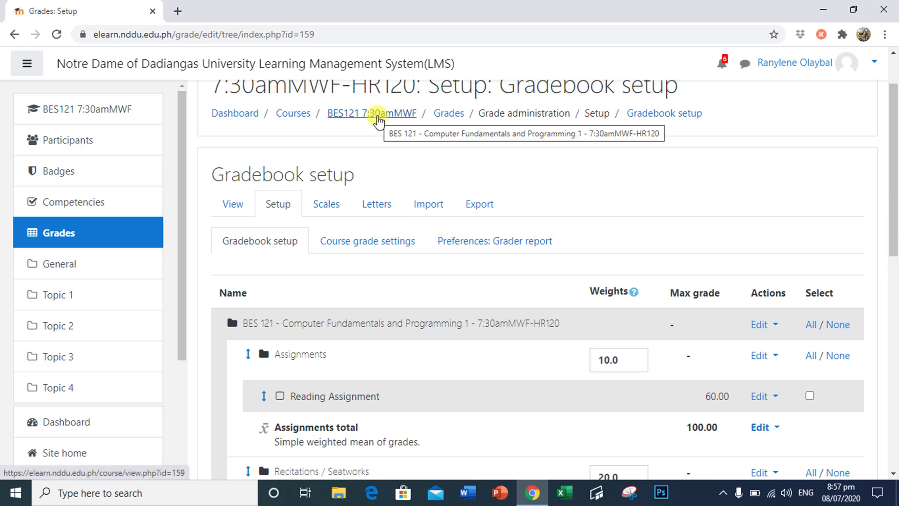
Step: Return to the BES121 course page and turn editing on
left_click(378, 115)
key("ctrl+plus")
left_click(842, 158)
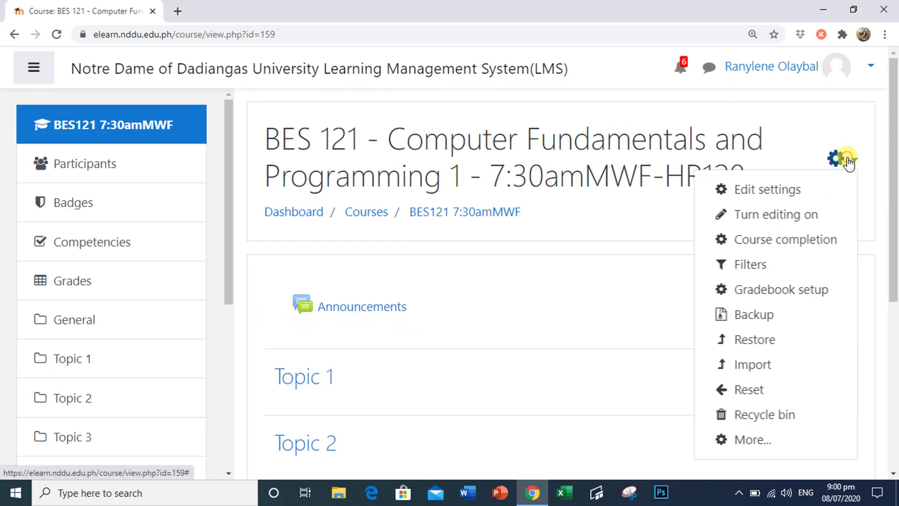
left_click(790, 214)
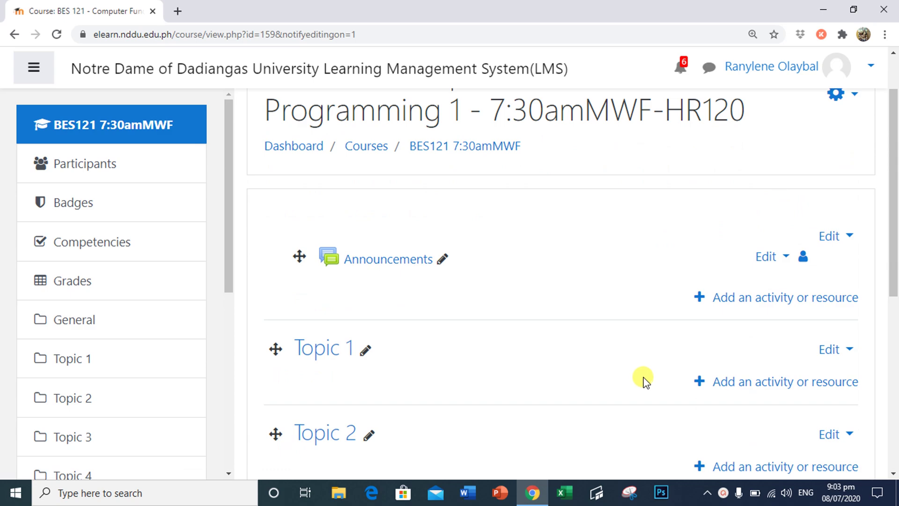
Step: Start adding a new Assignment activity to Topic 1
left_click(721, 302)
scroll(422, 224, "down", 1)
scroll(421, 187, "up", 1)
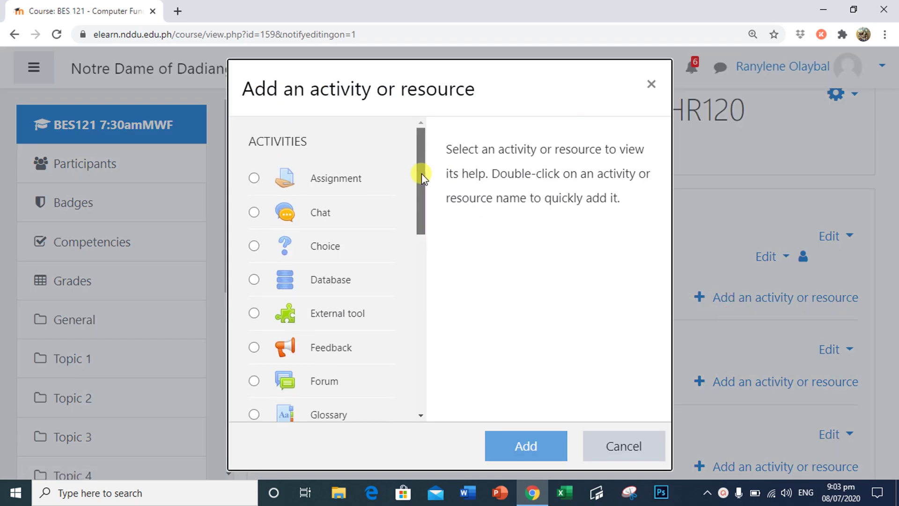
left_click_drag(420, 199, 412, 176)
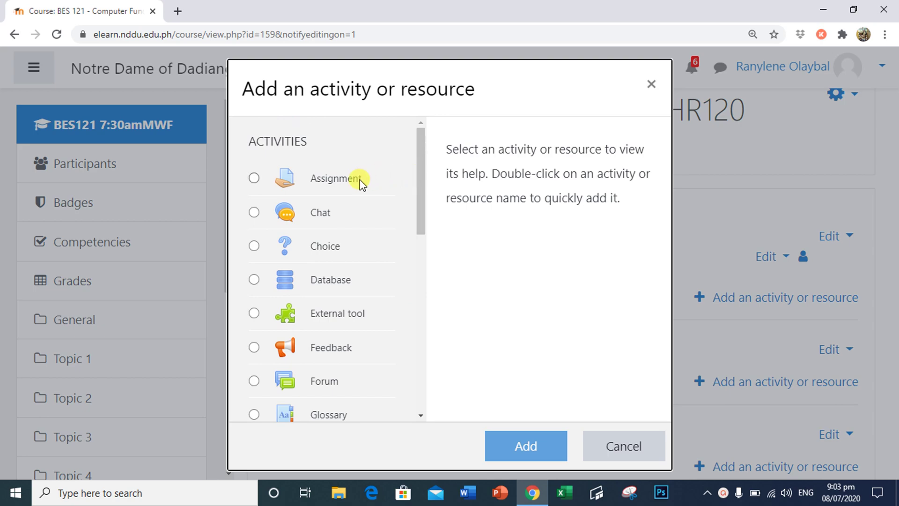
left_click(338, 181)
left_click(525, 449)
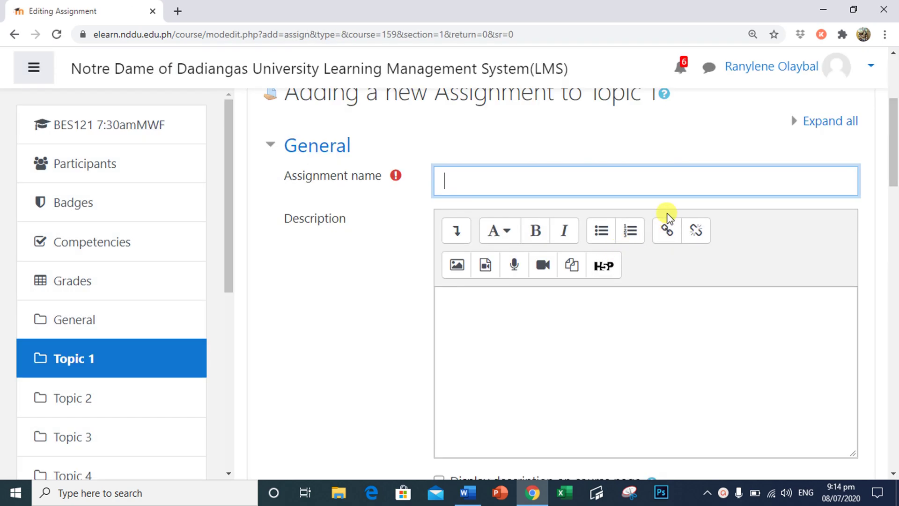
Step: Paste 'Introduction to Programming' as the new assignment's name in Topic 1
type("Introduction to Programming")
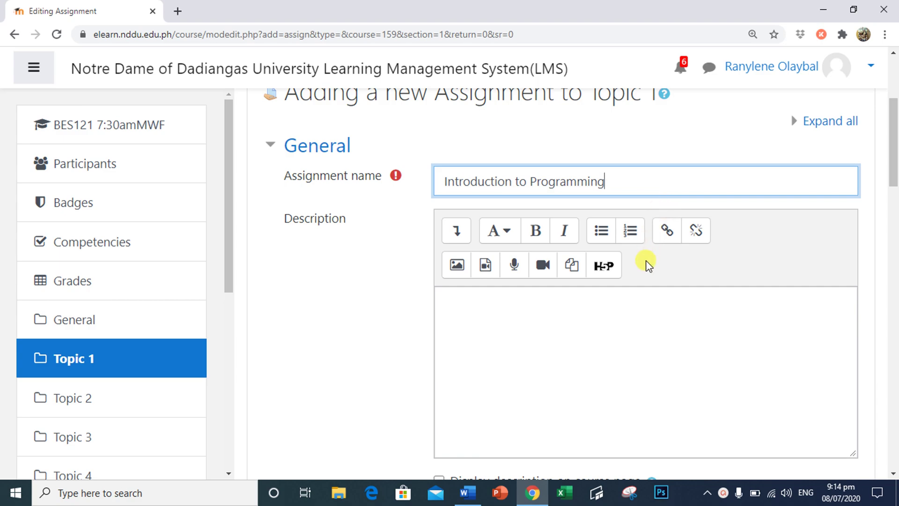
scroll(646, 263, "down", 7)
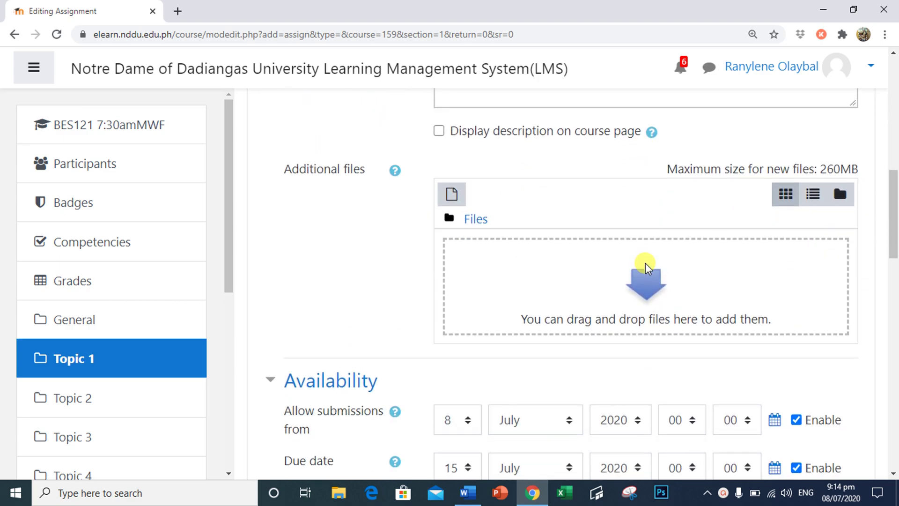
scroll(645, 262, "down", 4)
scroll(646, 263, "down", 1)
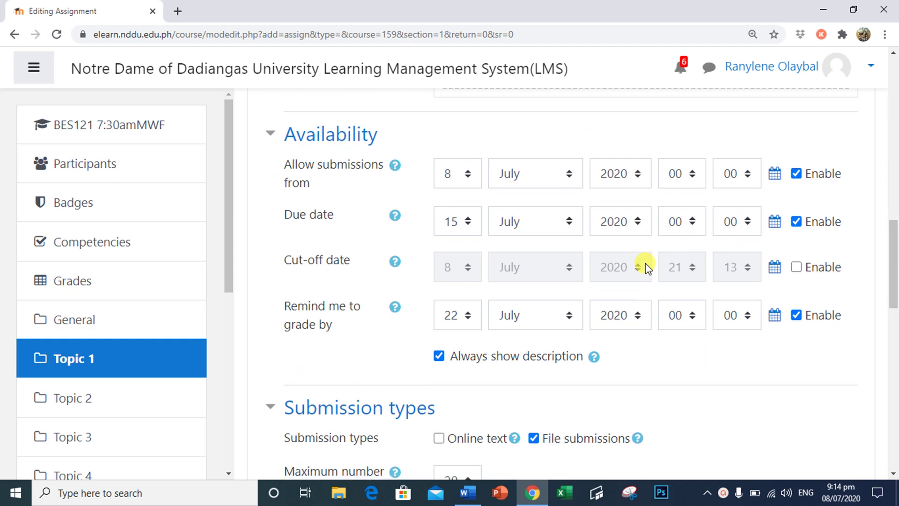
scroll(645, 264, "down", 5)
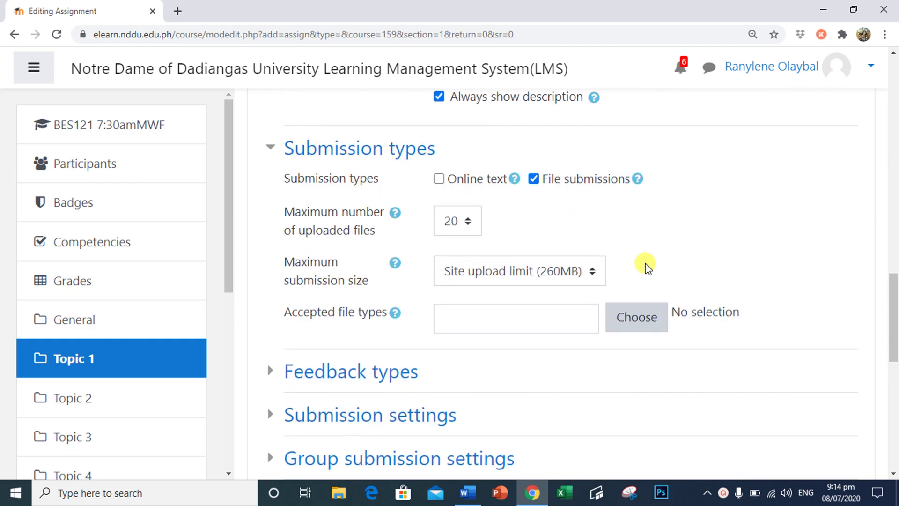
scroll(645, 264, "down", 3)
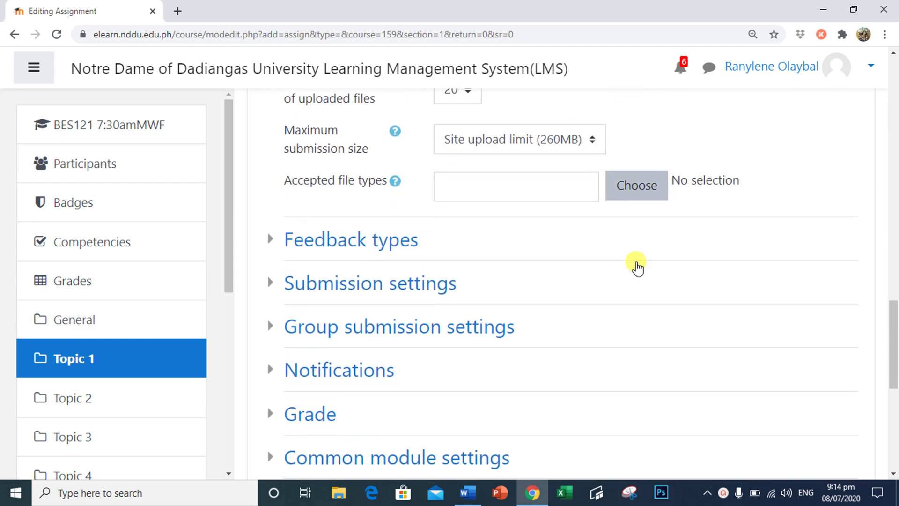
scroll(638, 267, "down", 3)
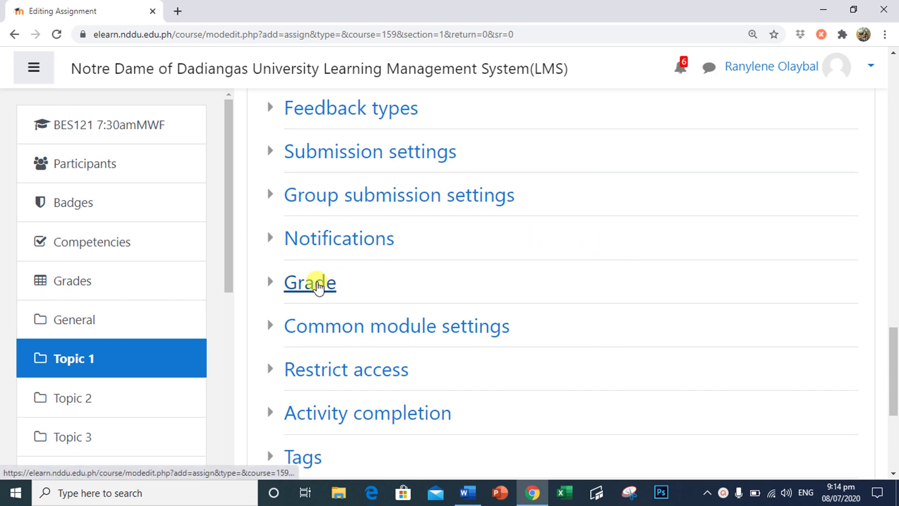
Step: Set the assignment's maximum grade to 60 under the Assignments category, then save and return
left_click(320, 285)
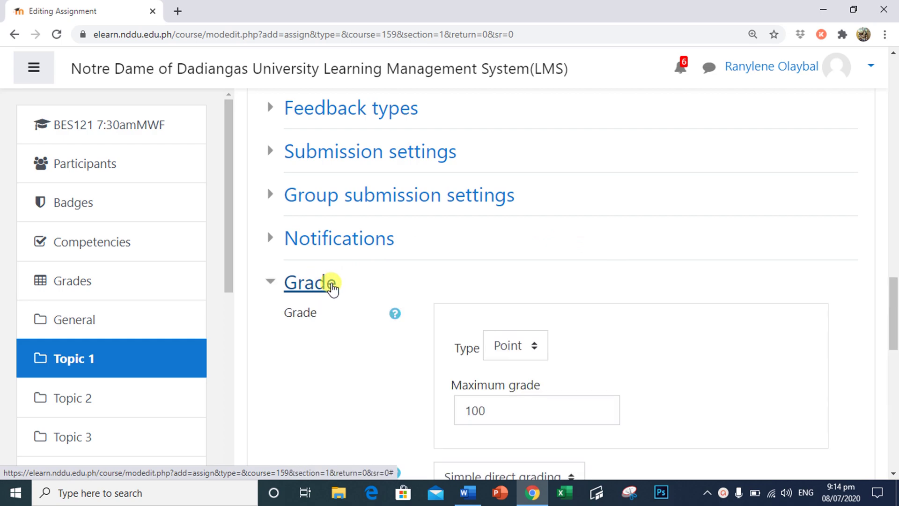
scroll(488, 304, "down", 3)
left_click(486, 280)
left_click_drag(486, 280, 461, 280)
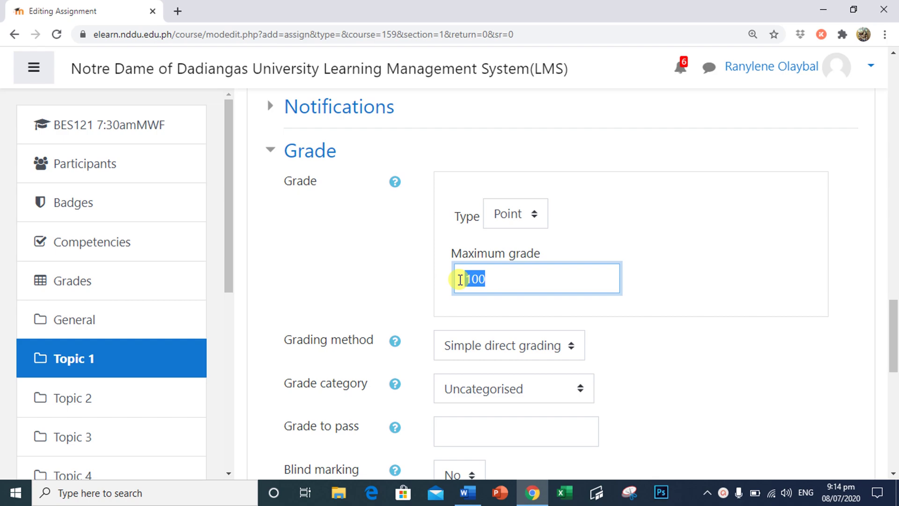
type("60")
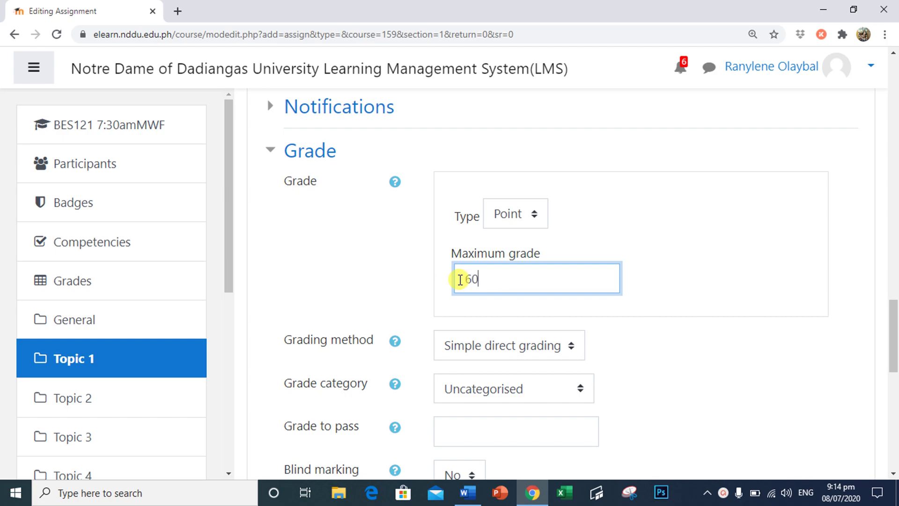
left_click(533, 387)
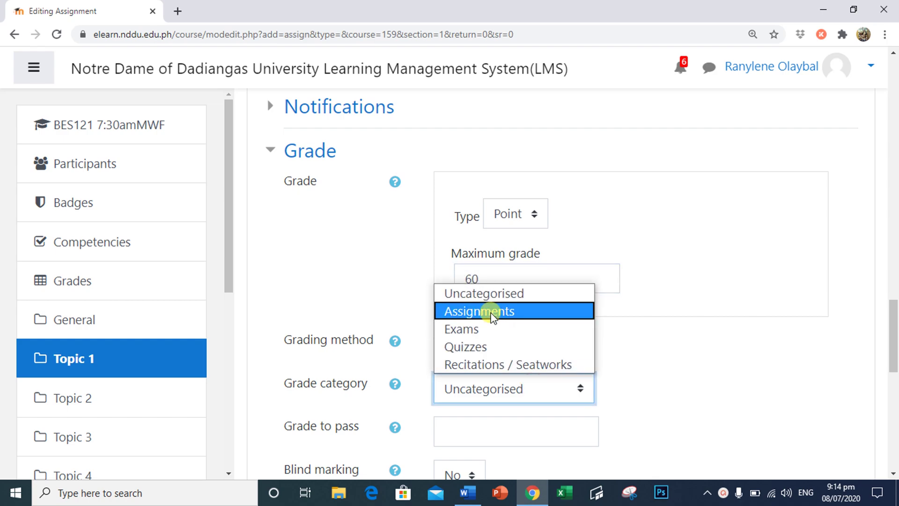
left_click(490, 311)
scroll(592, 339, "down", 8)
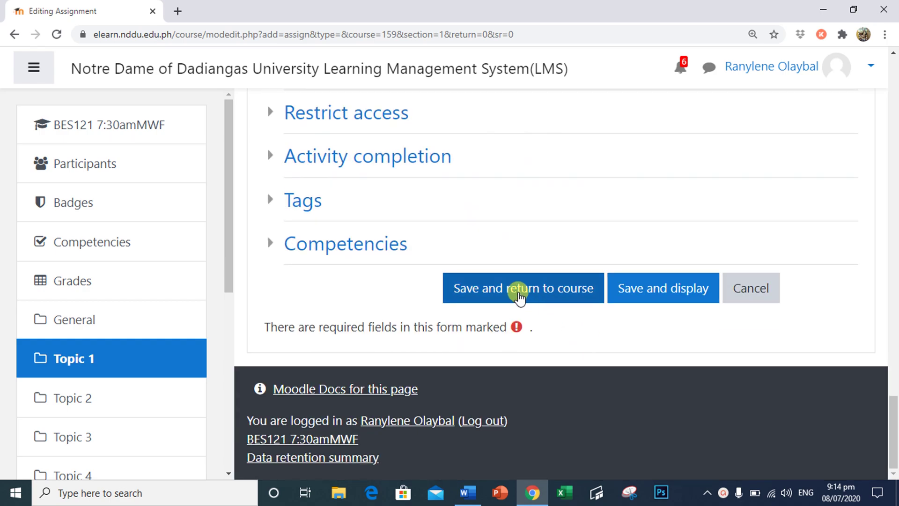
left_click(520, 290)
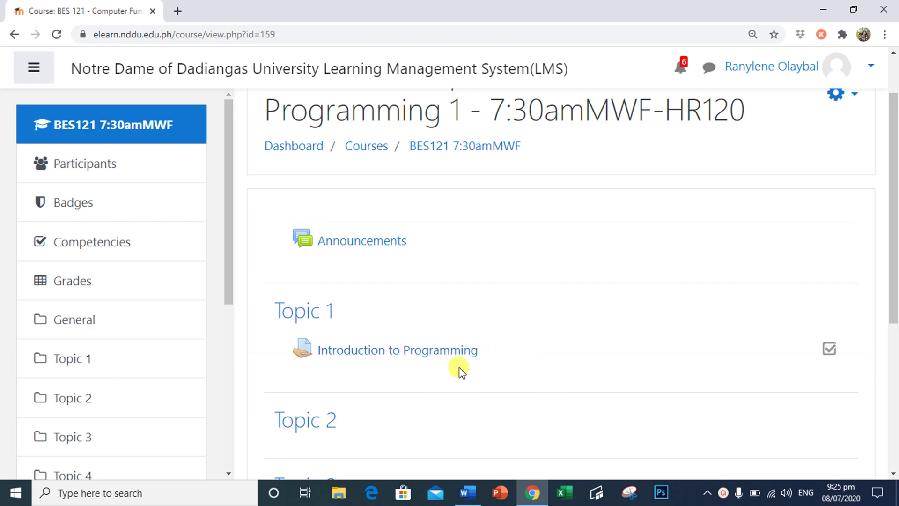
Step: Open Gradebook setup from the BES121 course administration menu
scroll(609, 327, "up", 2)
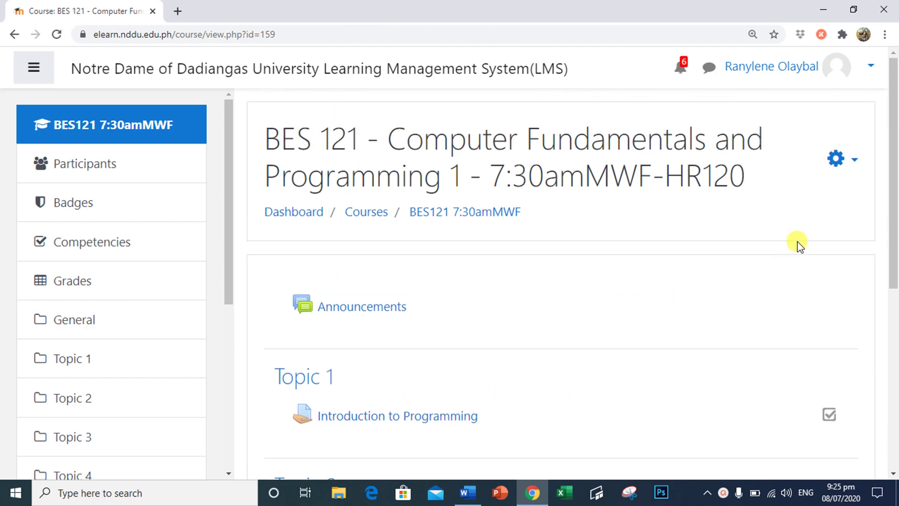
left_click(856, 162)
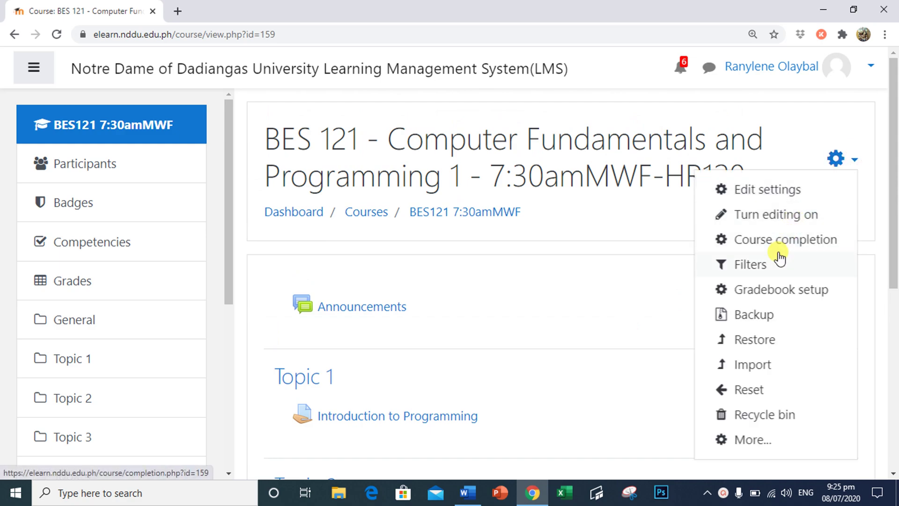
left_click(768, 290)
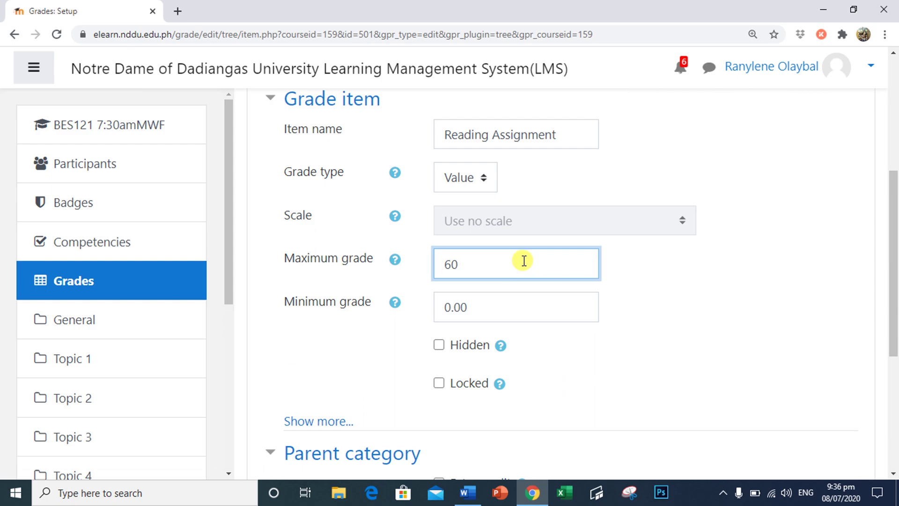
Step: Change the Reading Assignment grade item's maximum grade from 60 to 100 and save
double_click(523, 261)
type("1")
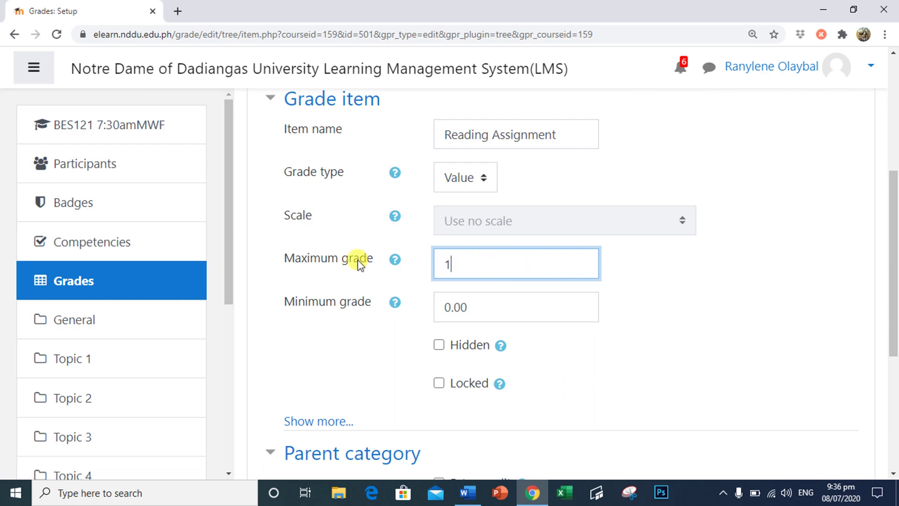
type("00")
scroll(438, 297, "down", 5)
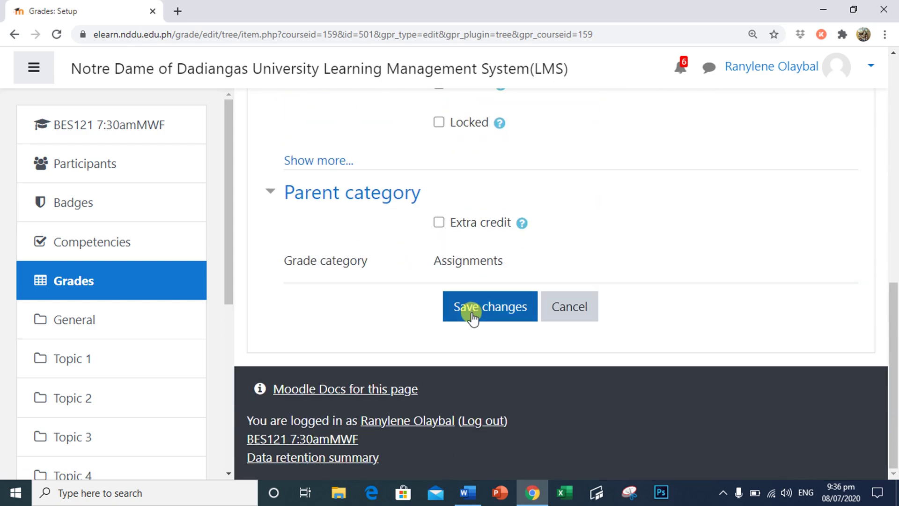
left_click(473, 315)
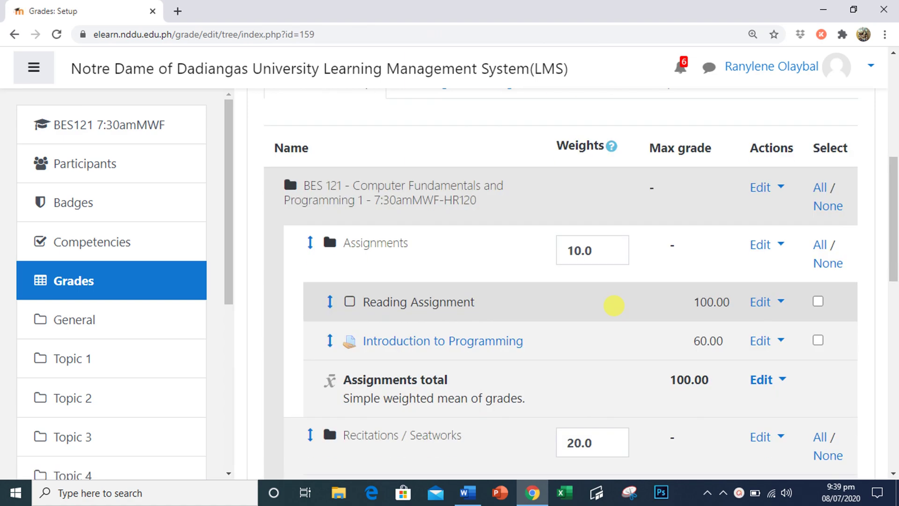
scroll(617, 307, "down", 4)
scroll(616, 310, "down", 5)
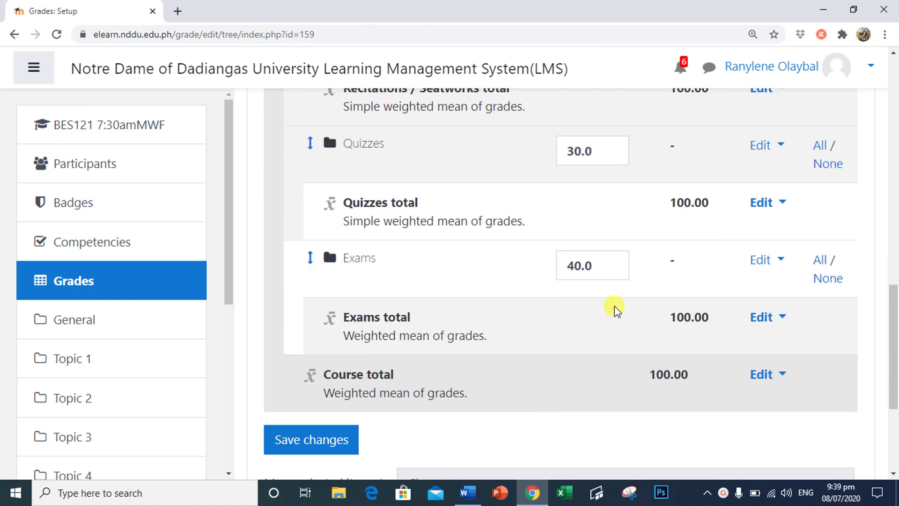
scroll(615, 308, "up", 5)
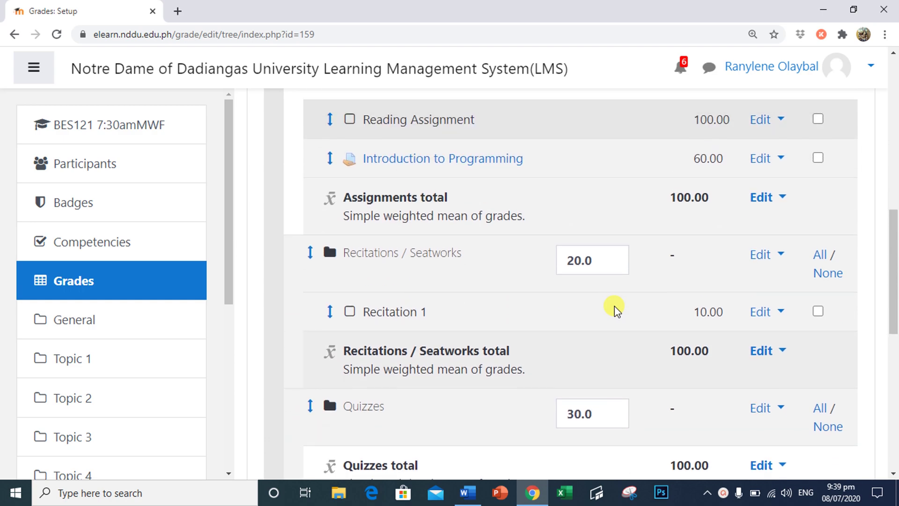